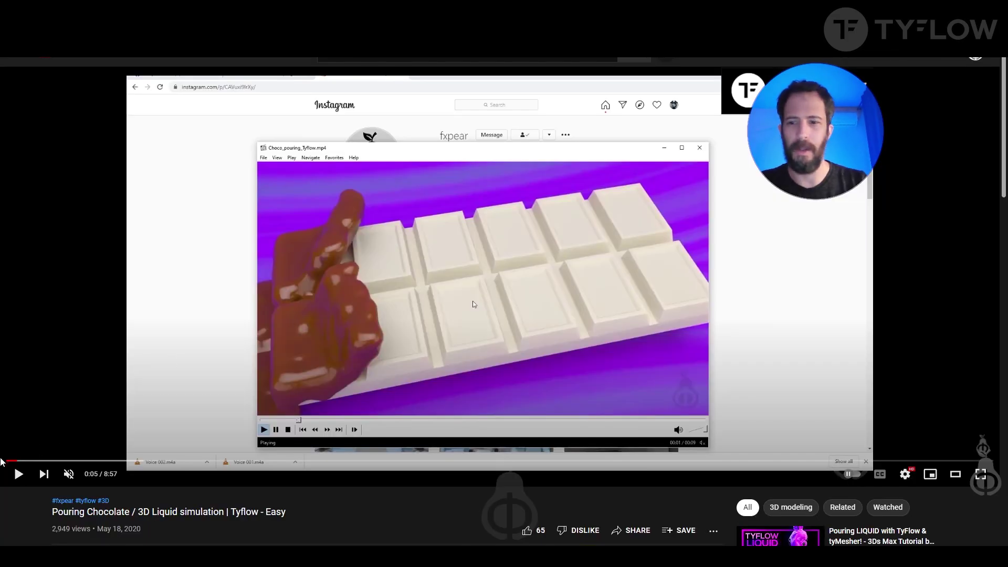
# - Play the rendered preview video of the chocolate sheet draping over the bar
pyautogui.click(19, 474)
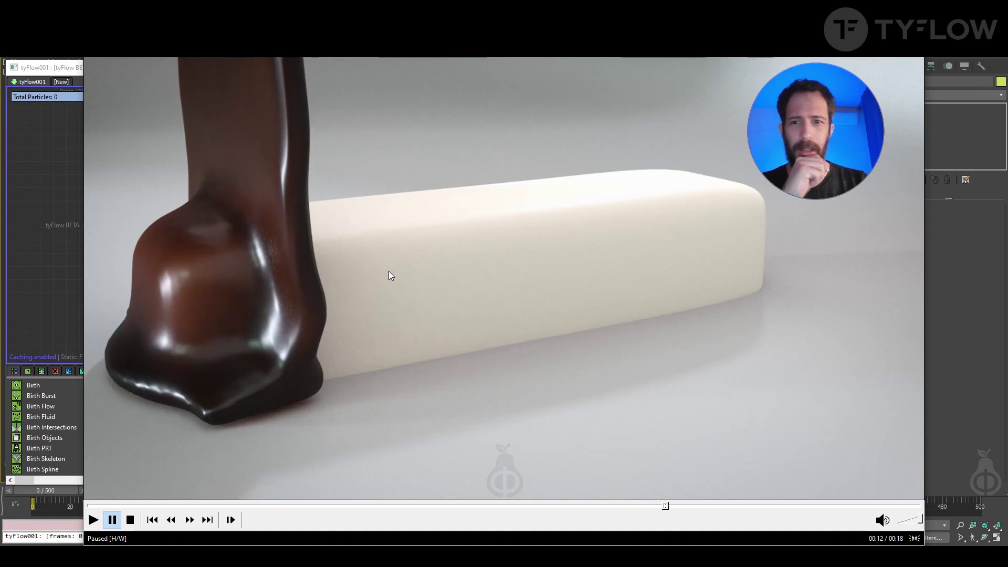
pyautogui.click(385, 278)
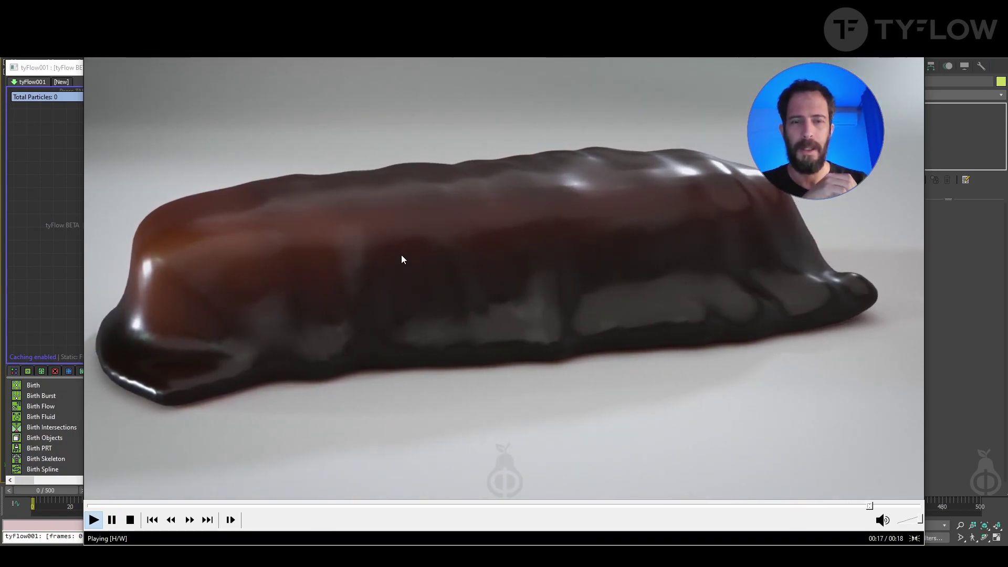
pyautogui.click(400, 257)
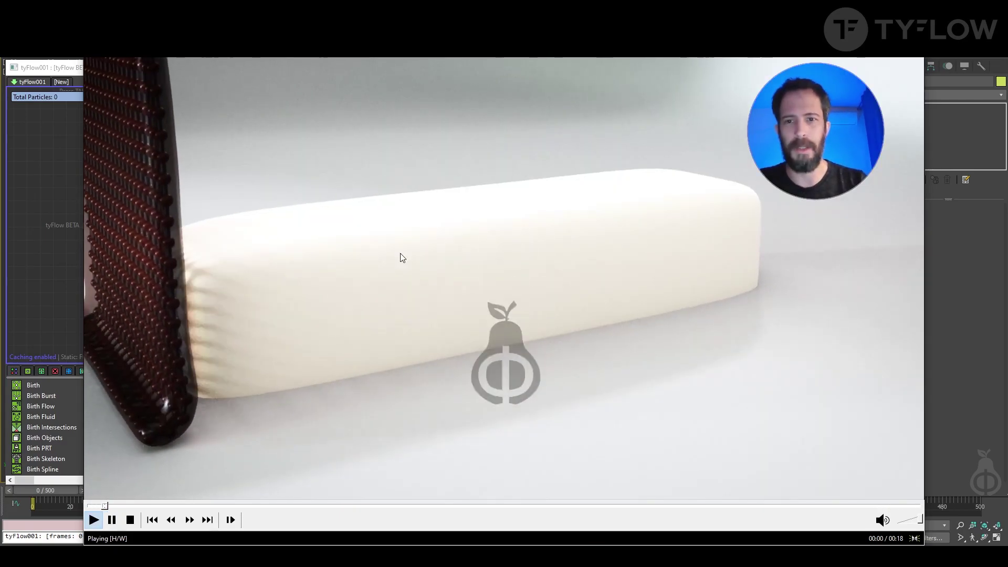
pyautogui.click(400, 257)
pyautogui.click(479, 333)
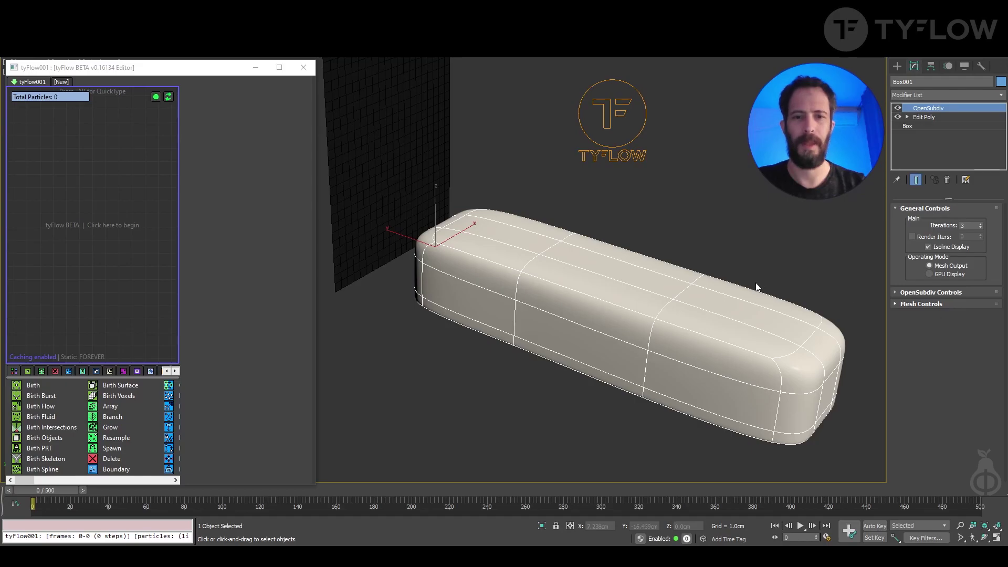
# - Examine the rounded bar's modifier stack by turning OpenSubdiv and Edit Poly off and back on
pyautogui.moveTo(523, 279); pyautogui.dragTo(525, 297, button='middle')
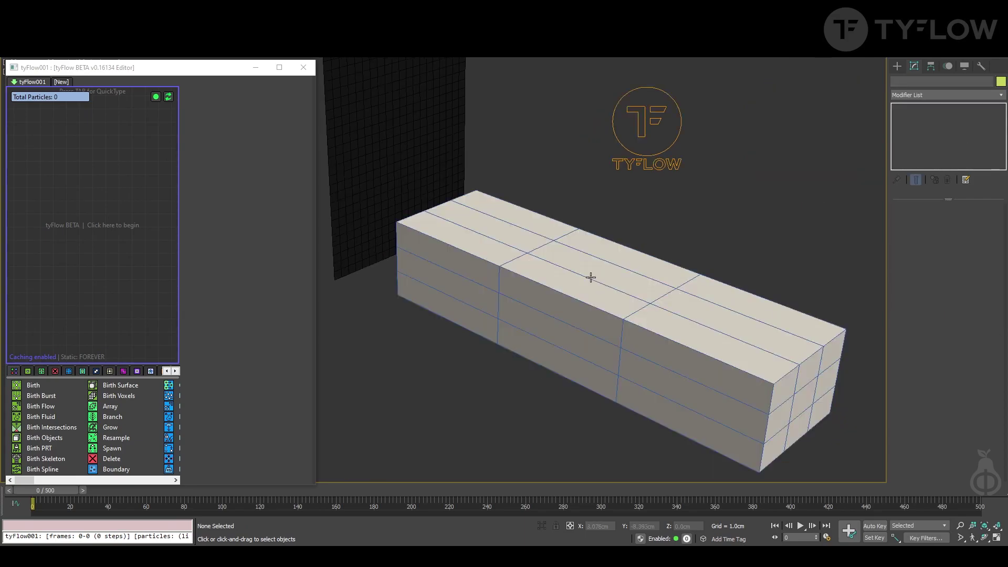
pyautogui.click(593, 283)
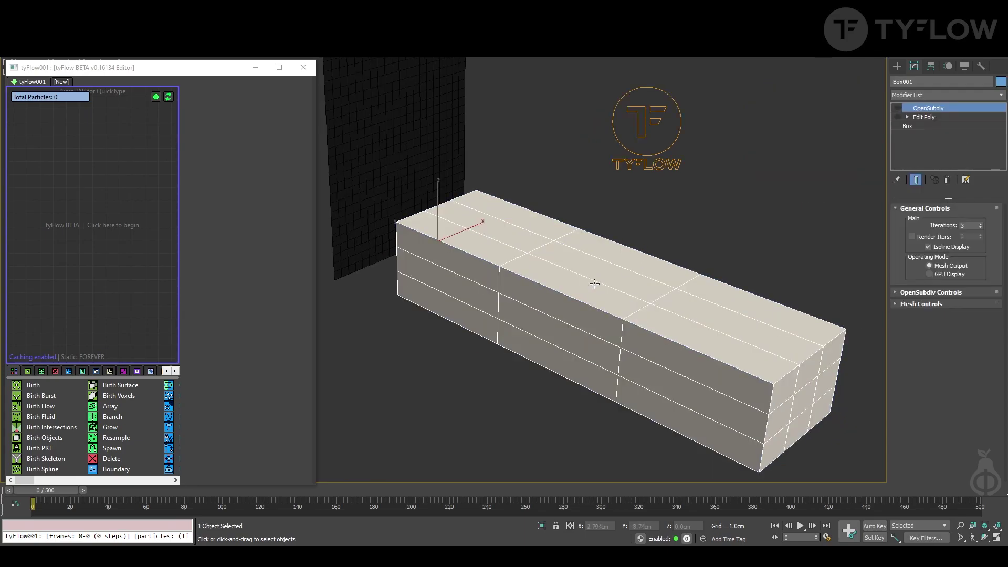
pyautogui.keyDown('alt'); pyautogui.moveTo(638, 317); pyautogui.dragTo(632, 304, button='middle'); pyautogui.keyUp('alt')
pyautogui.click(928, 127)
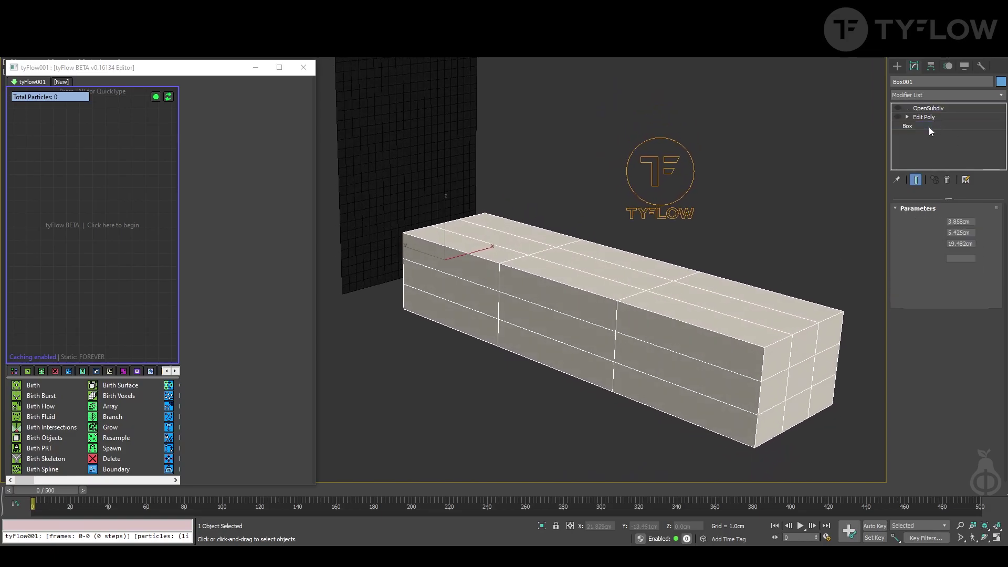
pyautogui.click(938, 117)
pyautogui.click(897, 116)
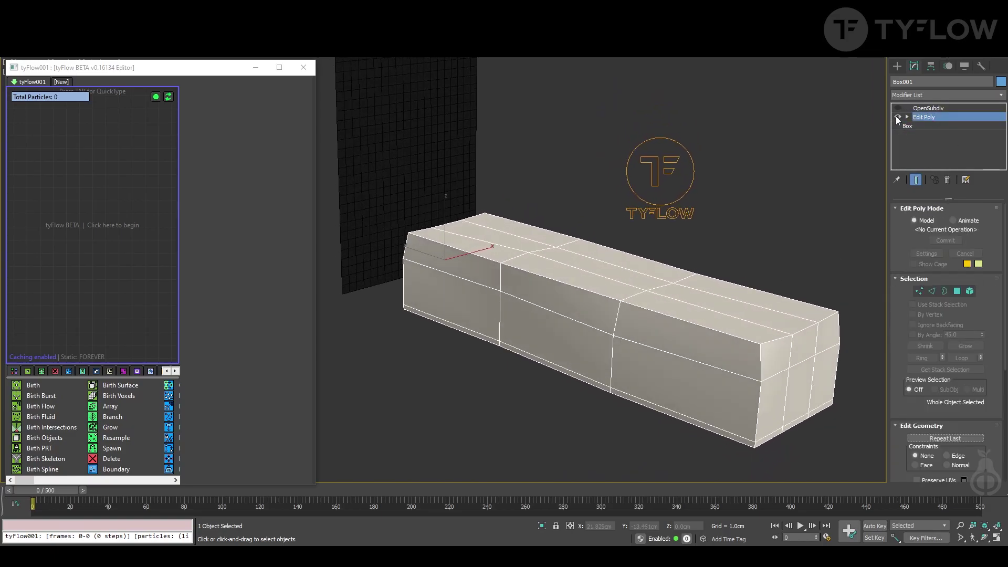
pyautogui.click(924, 109)
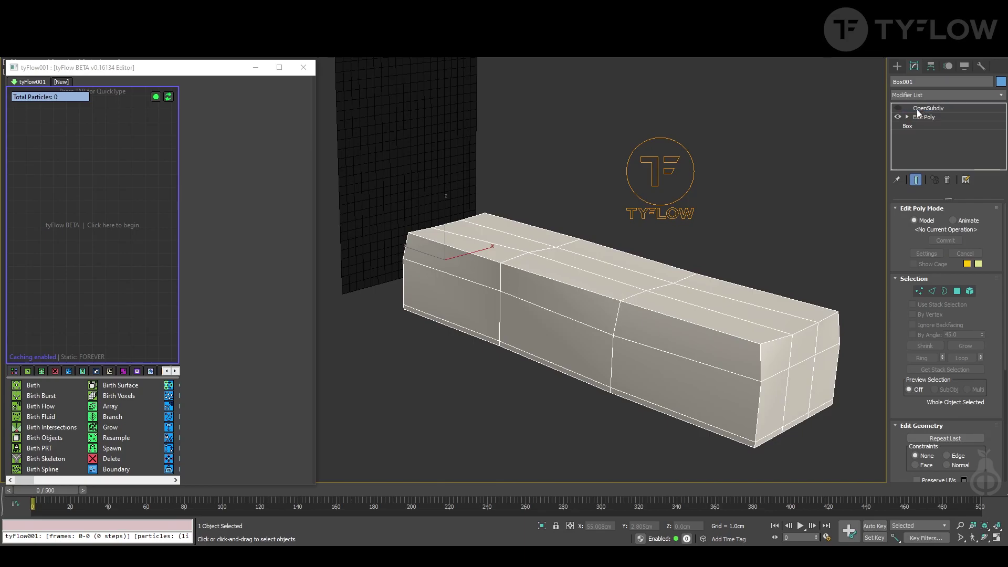
pyautogui.click(897, 109)
# - Select the tall vertical plane and examine its length, width and segment parameters
pyautogui.keyDown('alt'); pyautogui.moveTo(564, 258); pyautogui.dragTo(581, 274, button='middle'); pyautogui.keyUp('alt')
pyautogui.scroll(-4, 582, 273)
pyautogui.moveTo(581, 274); pyautogui.dragTo(585, 392, button='middle')
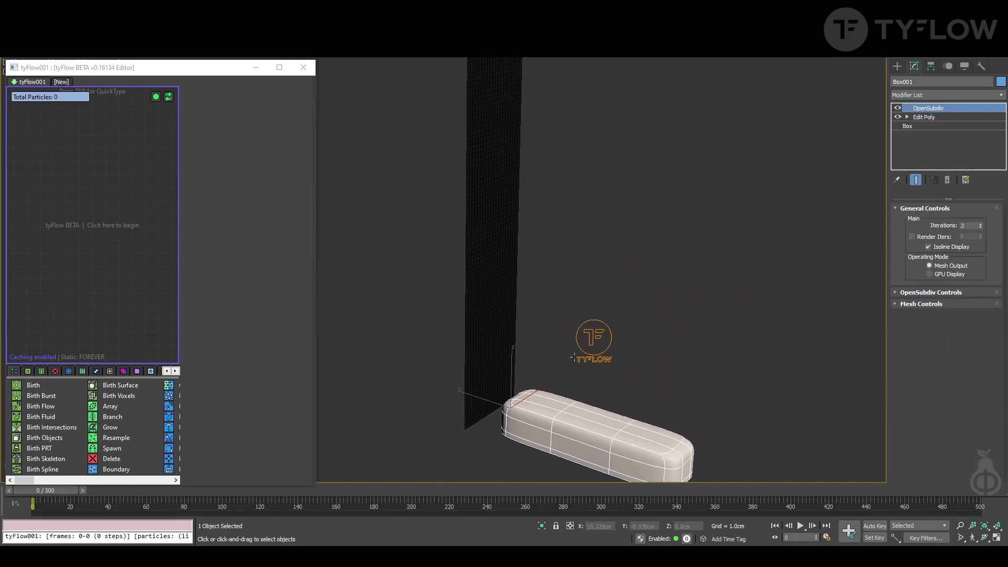
pyautogui.click(505, 274)
pyautogui.keyDown('alt'); pyautogui.moveTo(423, 251); pyautogui.dragTo(566, 280, button='middle'); pyautogui.keyUp('alt')
pyautogui.scroll(4, 566, 281)
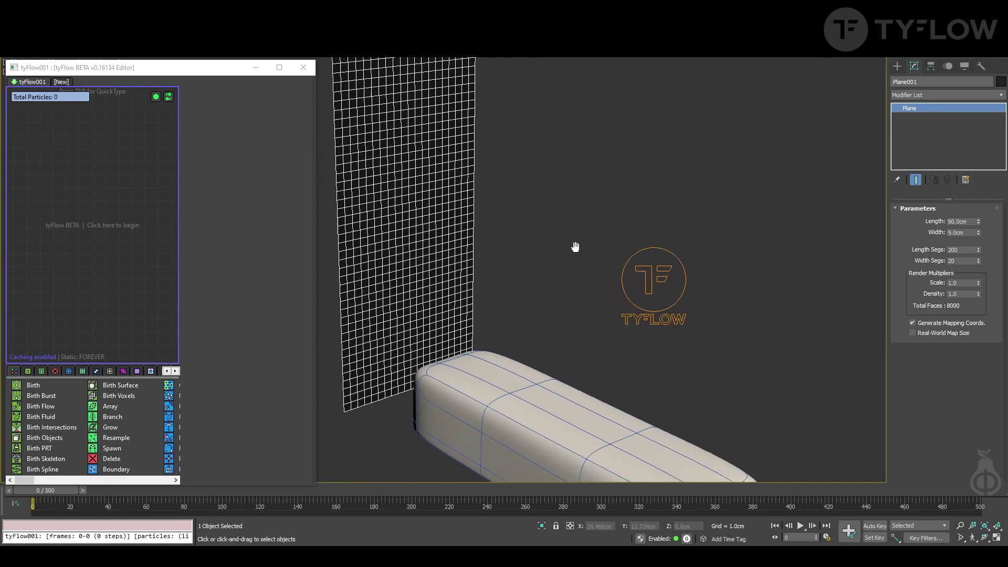
pyautogui.moveTo(969, 221); pyautogui.dragTo(960, 217)
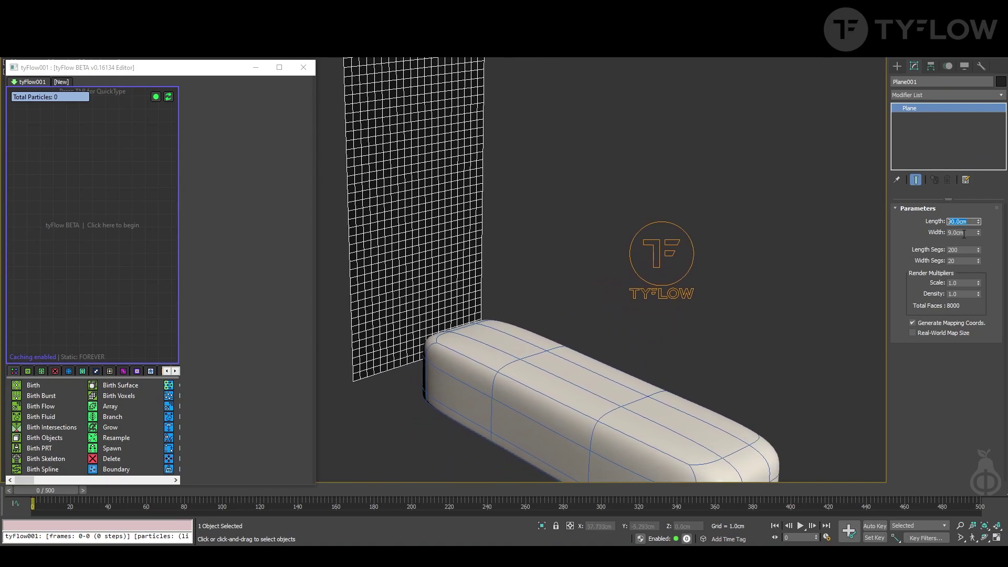
pyautogui.doubleClick(963, 234)
# - Select the rounded bar and examine the dimensions of its base Box
pyautogui.keyDown('alt'); pyautogui.moveTo(556, 332); pyautogui.dragTo(573, 267, button='middle'); pyautogui.keyUp('alt')
pyautogui.click(553, 315)
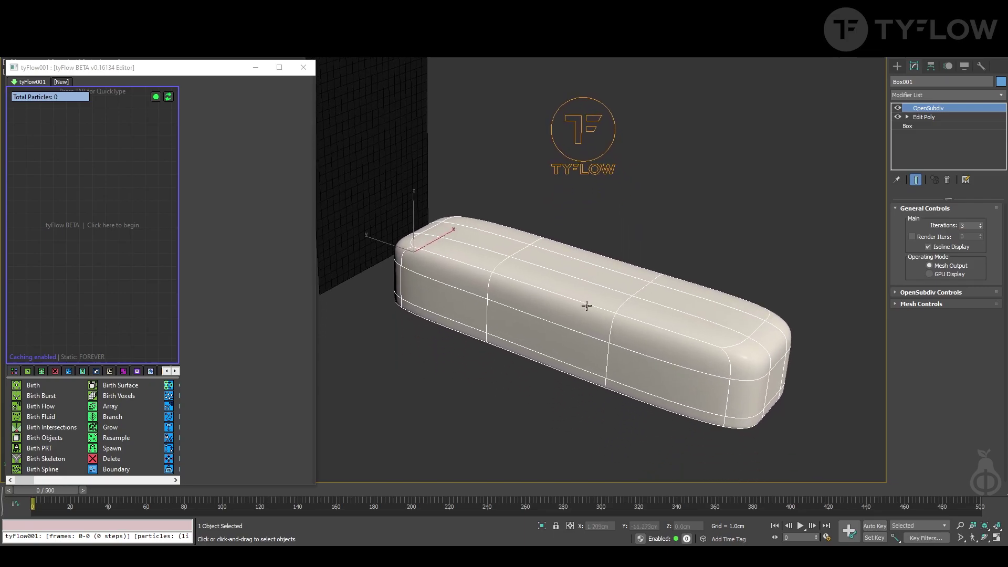
pyautogui.scroll(5, 586, 311)
pyautogui.scroll(-1, 585, 311)
pyautogui.moveTo(586, 311)
pyautogui.keyDown('alt'); pyautogui.mouseDown(button='middle')
pyautogui.moveTo(568, 349)
pyautogui.moveTo(586, 329)
pyautogui.mouseUp(button='middle'); pyautogui.keyUp('alt')
pyautogui.click(715, 265)
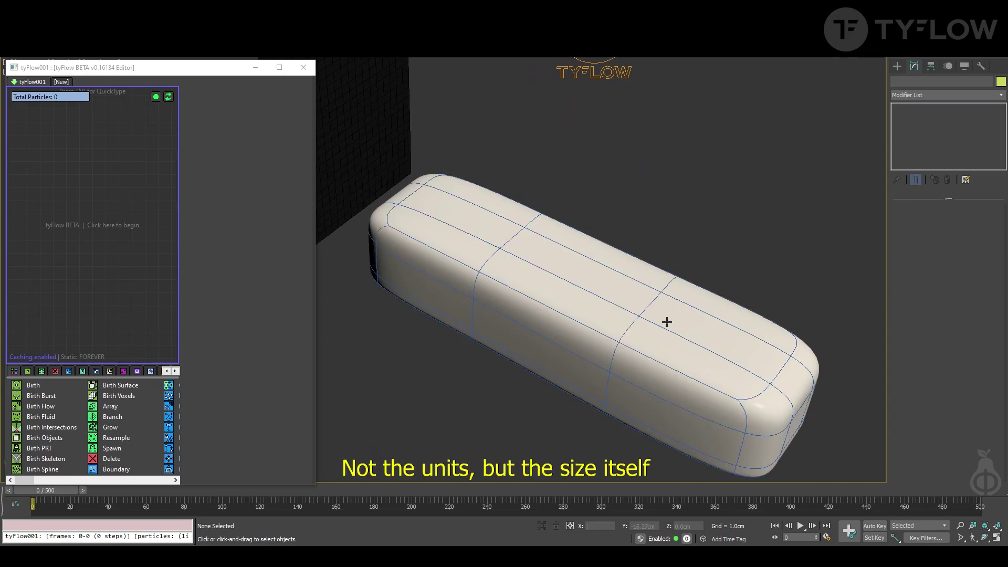
pyautogui.click(666, 321)
pyautogui.click(950, 129)
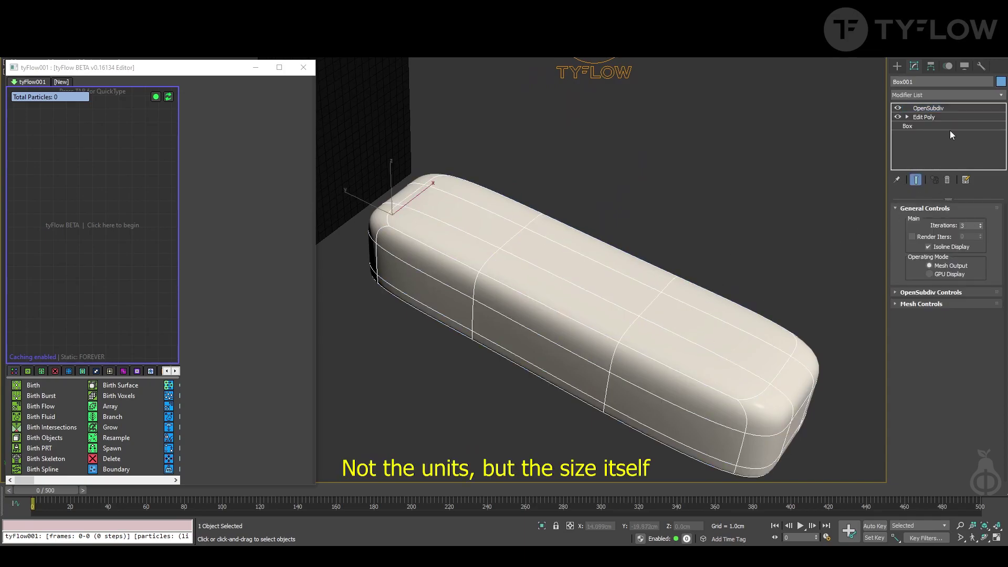
pyautogui.keyDown('alt'); pyautogui.moveTo(560, 375); pyautogui.dragTo(558, 375, button='middle'); pyautogui.keyUp('alt')
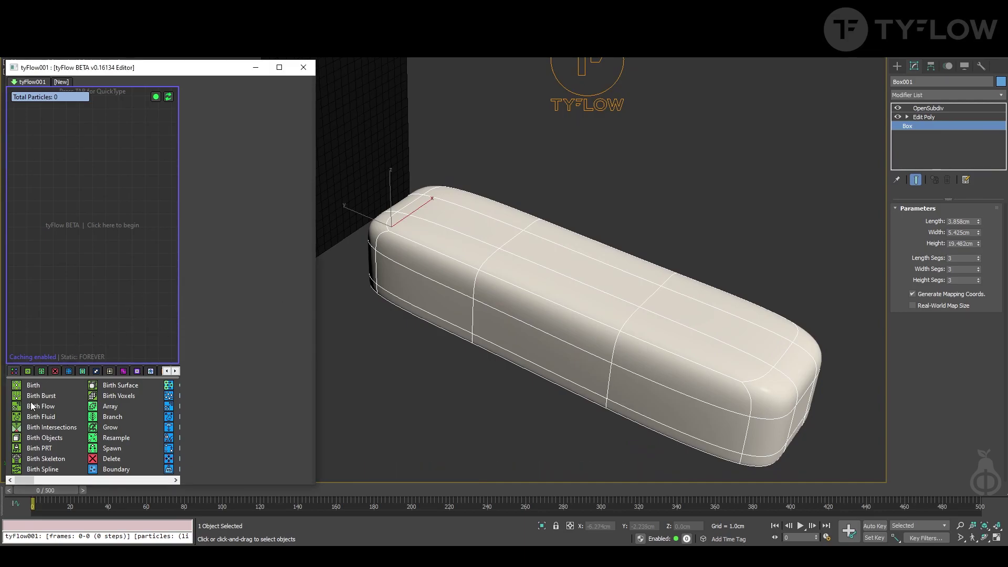
# - Create a new event with a Birth Surface operator that emits particles from Plane001
pyautogui.moveTo(120, 385); pyautogui.dragTo(88, 145)
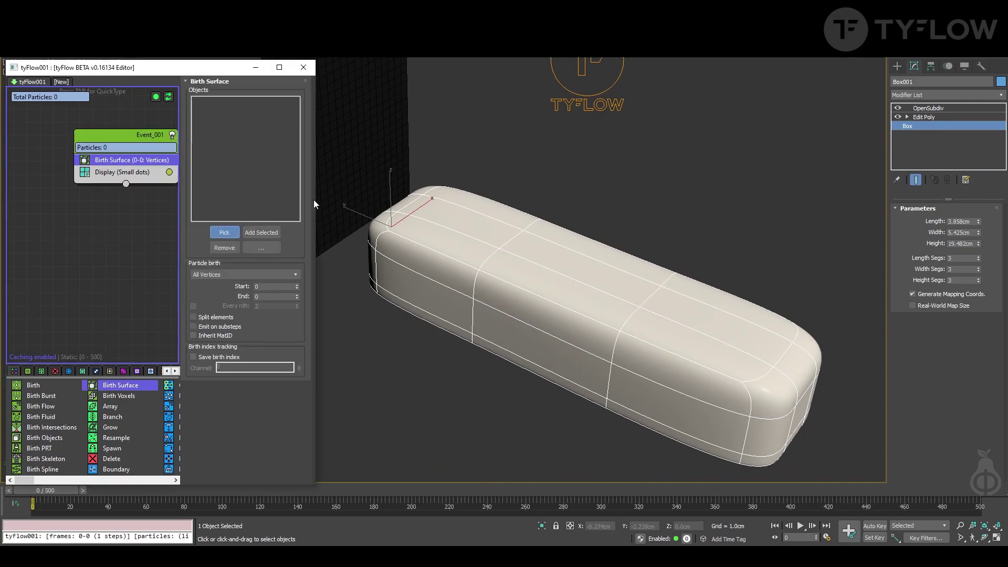
pyautogui.moveTo(390, 183); pyautogui.dragTo(573, 232, button='middle')
pyautogui.click(529, 224)
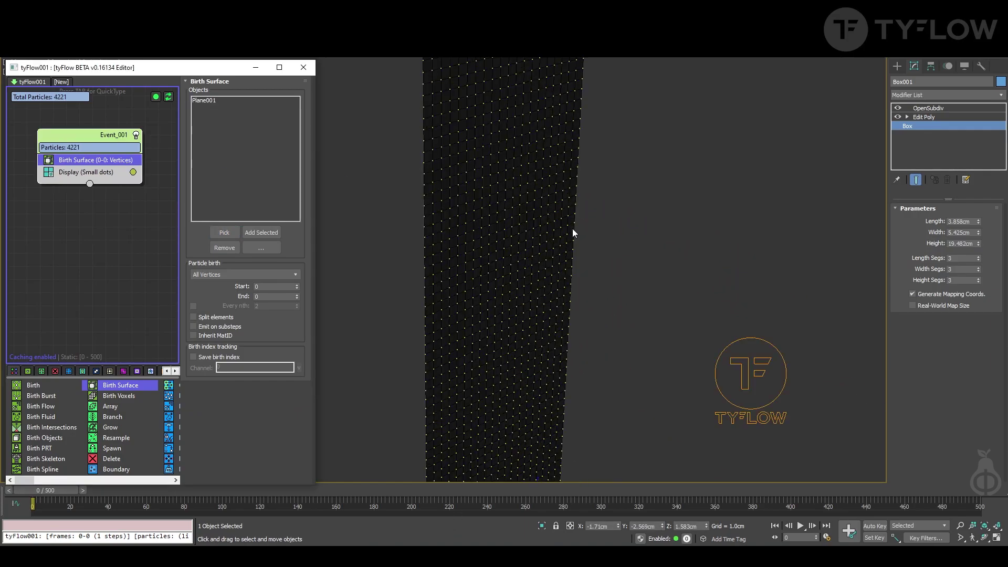
# - Add a Speed operator after Birth Surface, set its direction to Particle Y, and scrub the timeline to check the motion
pyautogui.moveTo(460, 227); pyautogui.dragTo(472, 87, button='middle')
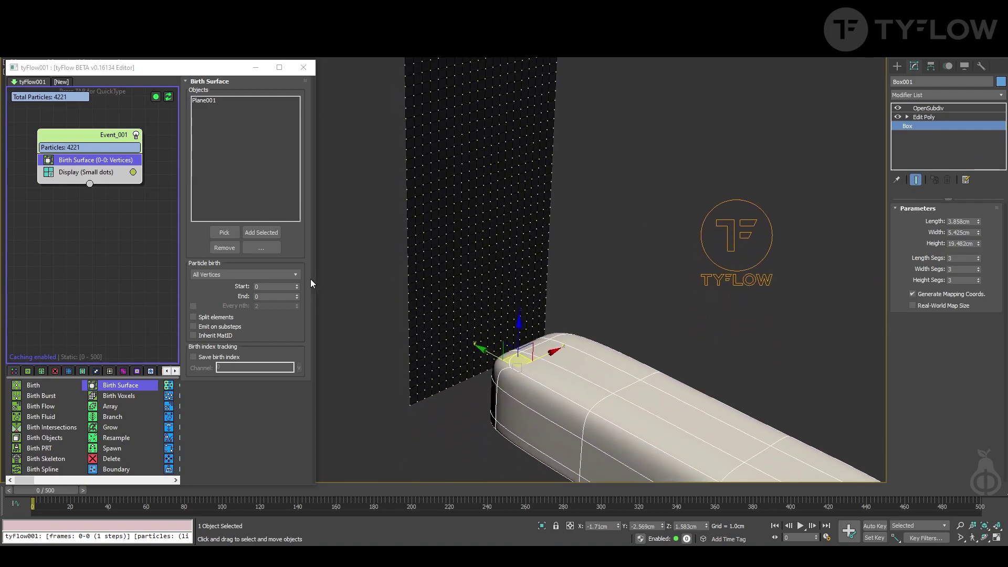
pyautogui.moveTo(112, 469); pyautogui.dragTo(99, 283)
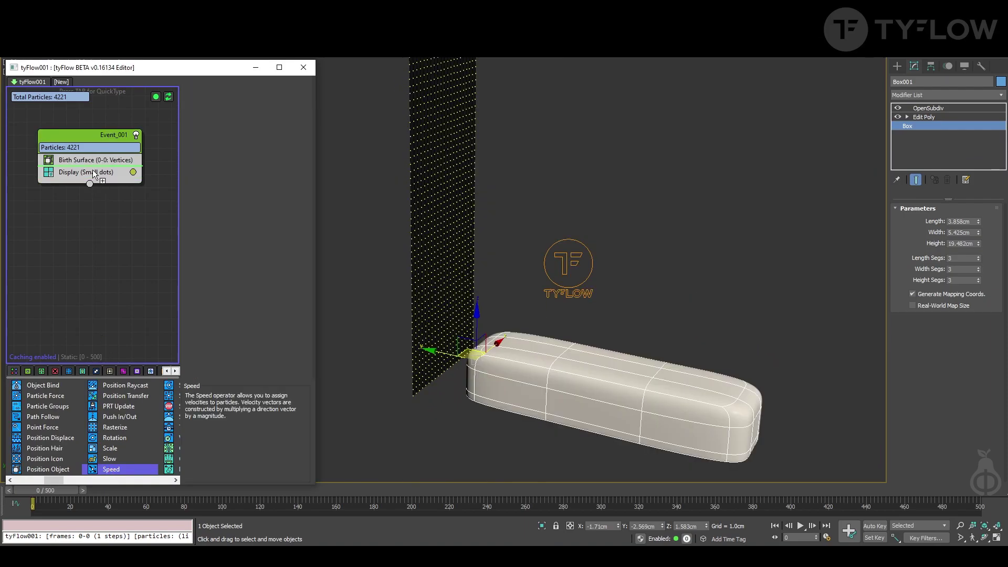
pyautogui.moveTo(92, 169); pyautogui.dragTo(92, 169)
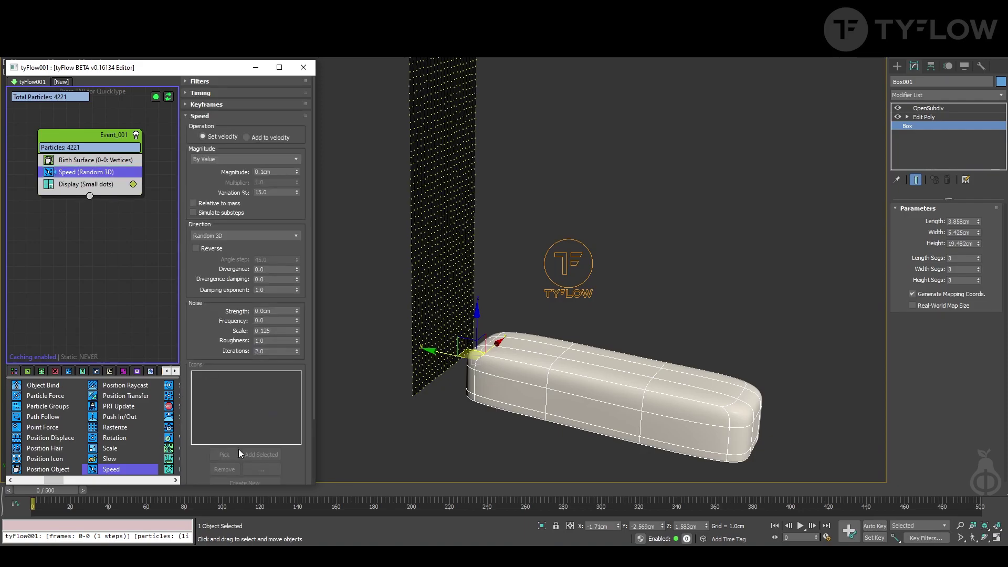
pyautogui.moveTo(46, 498); pyautogui.dragTo(5, 481)
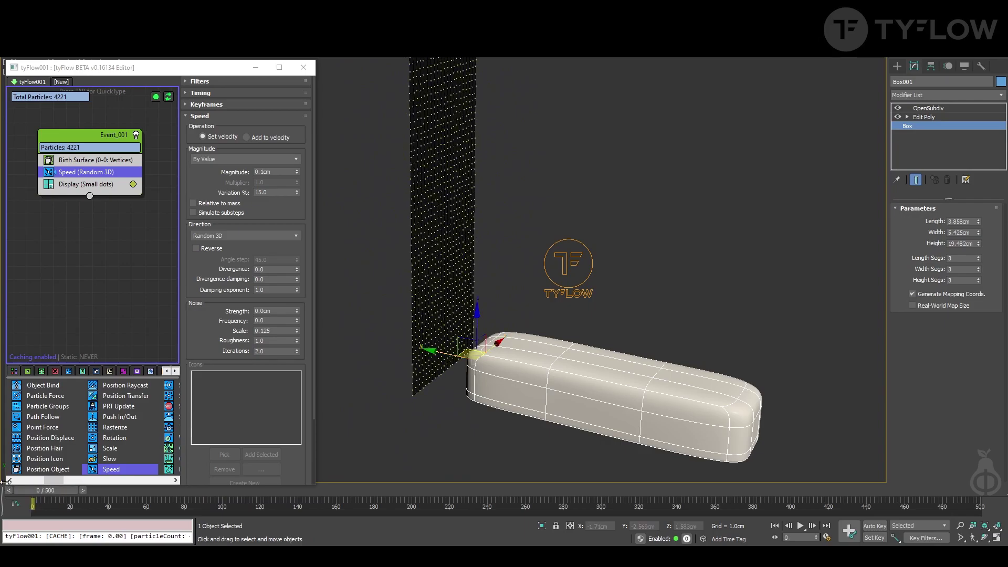
pyautogui.click(257, 237)
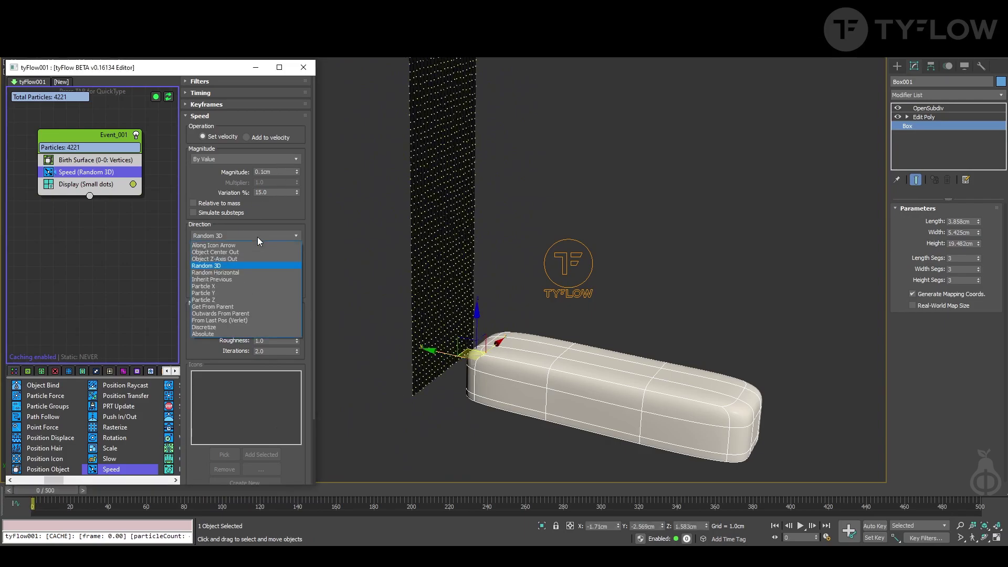
pyautogui.click(237, 294)
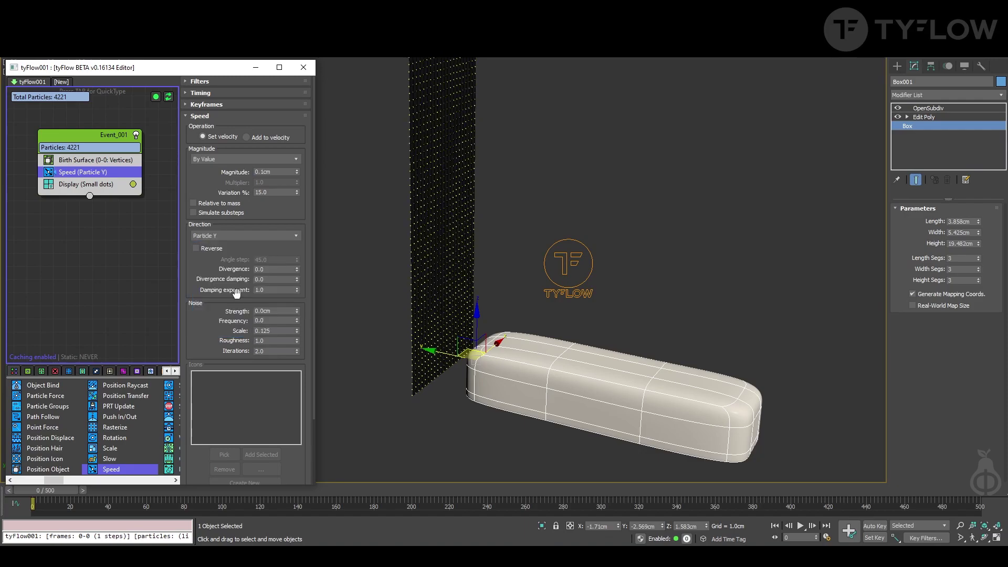
pyautogui.moveTo(45, 490); pyautogui.dragTo(465, 477)
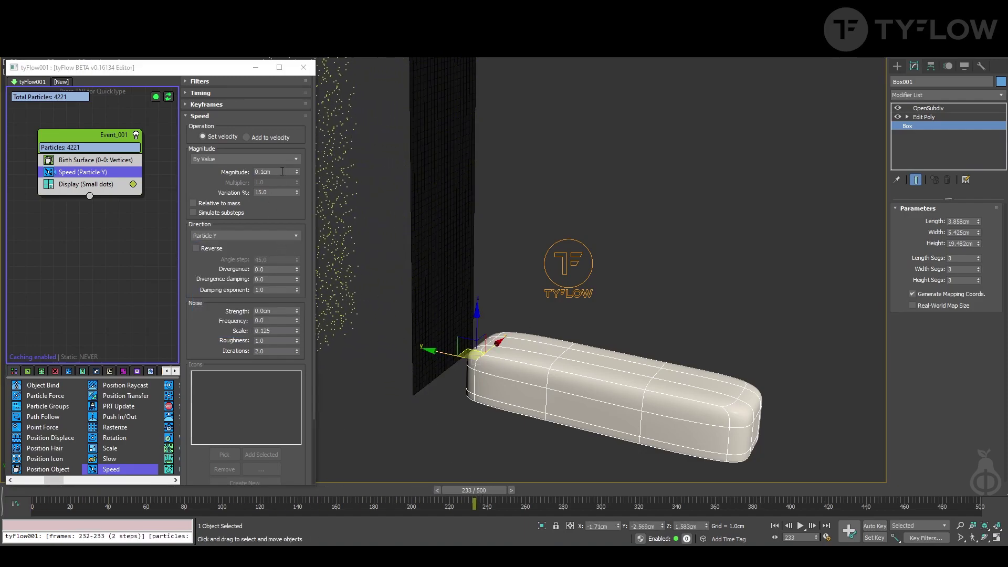
# - Set the Speed operator's magnitude to -0.5 cm and its variation to 0, checking the particle motion on the timeline
pyautogui.moveTo(281, 171); pyautogui.dragTo(203, 163)
pyautogui.write('--0.')
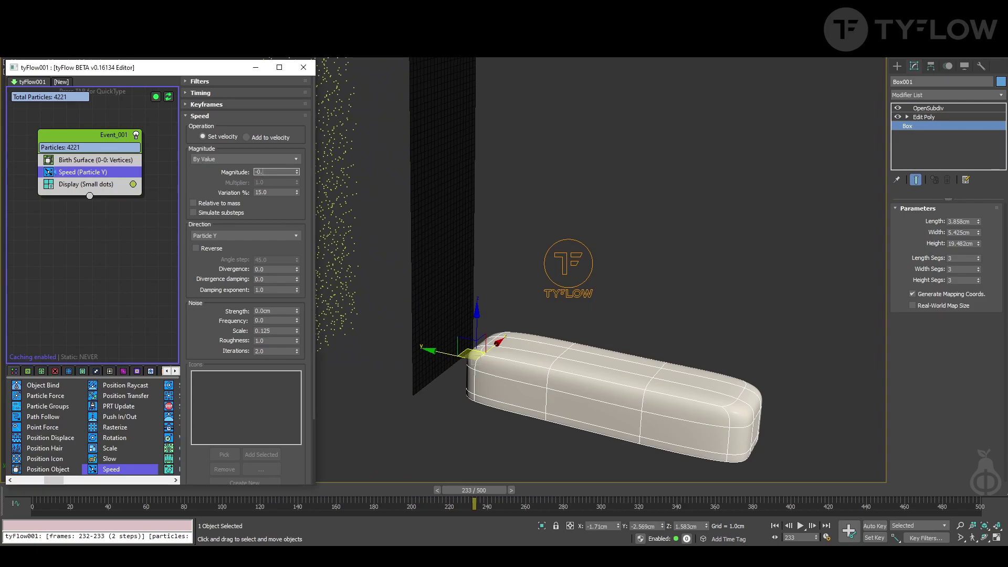
pyautogui.write('5')
pyautogui.press('Return')
pyautogui.moveTo(93, 490); pyautogui.dragTo(224, 488)
pyautogui.keyDown('alt'); pyautogui.moveTo(753, 357); pyautogui.dragTo(777, 334, button='middle'); pyautogui.keyUp('alt')
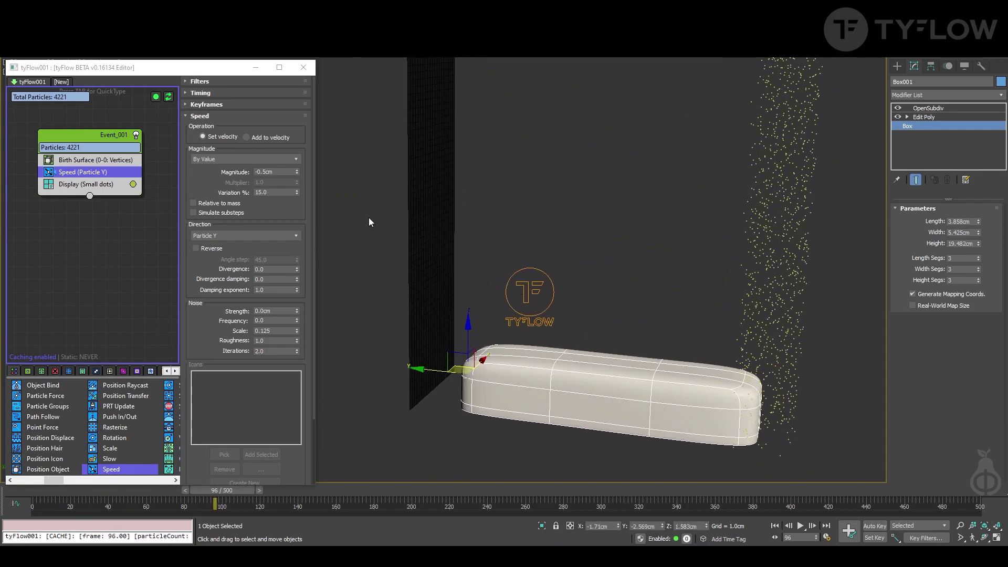
pyautogui.doubleClick(287, 191)
pyautogui.press('Return')
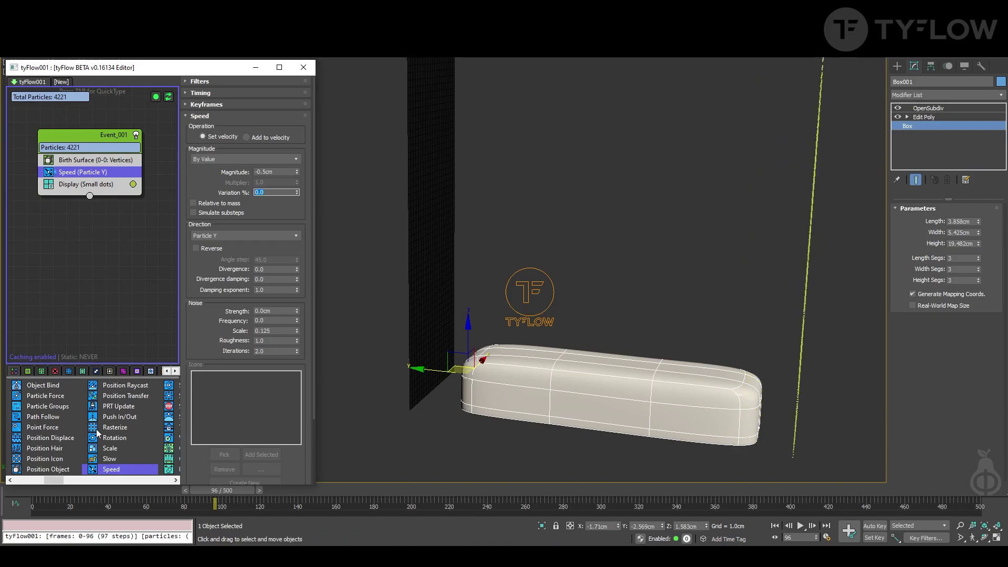
# - Return to frame 0 and add a Force operator below Speed with a built-in gravity strength of -0.1 cm
pyautogui.moveTo(209, 69); pyautogui.dragTo(210, 61)
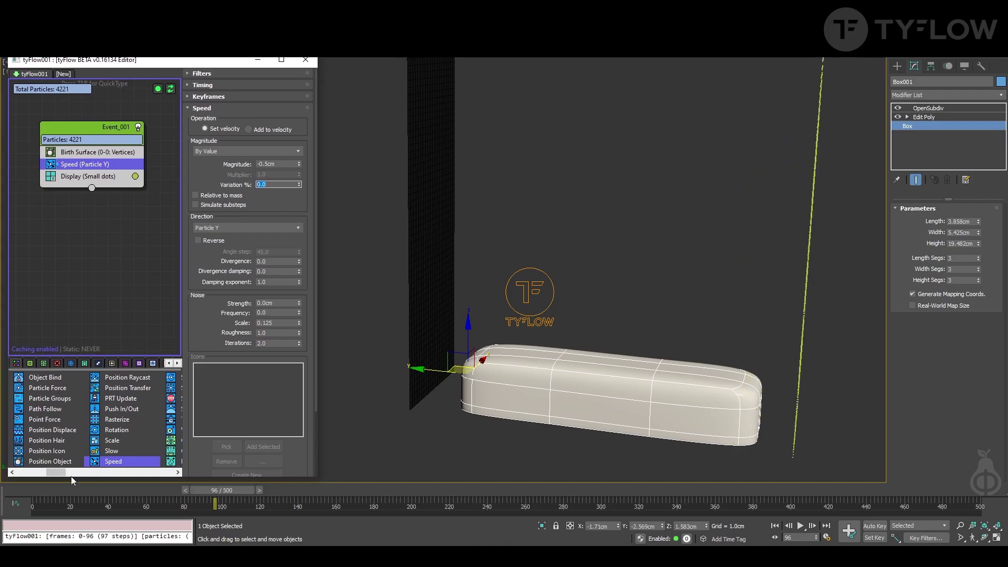
pyautogui.moveTo(58, 489)
pyautogui.mouseDown()
pyautogui.moveTo(38, 488)
pyautogui.moveTo(115, 480)
pyautogui.moveTo(204, 493)
pyautogui.moveTo(39, 492)
pyautogui.mouseUp()
pyautogui.press('w')
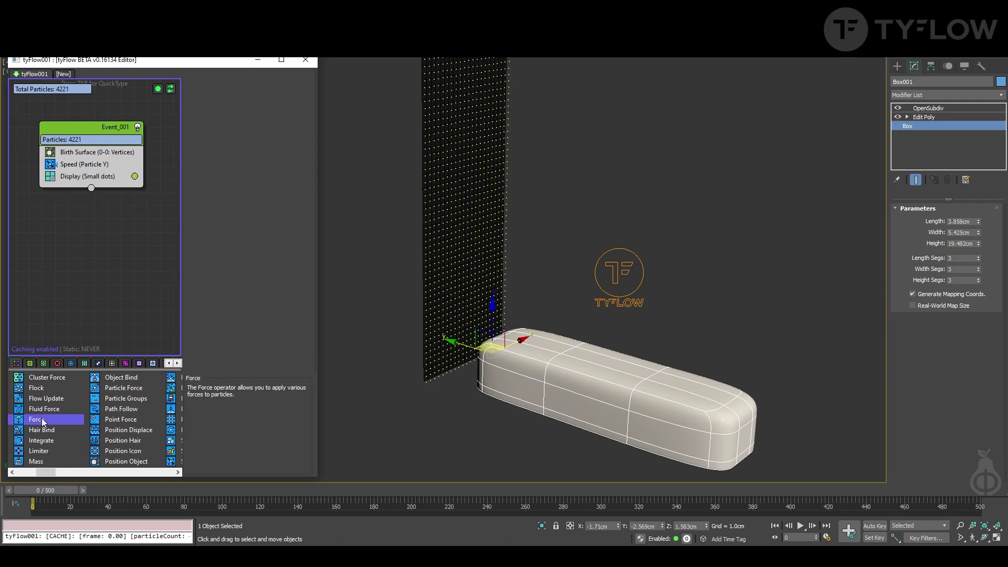
pyautogui.moveTo(77, 171); pyautogui.dragTo(76, 171)
pyautogui.doubleClick(276, 280)
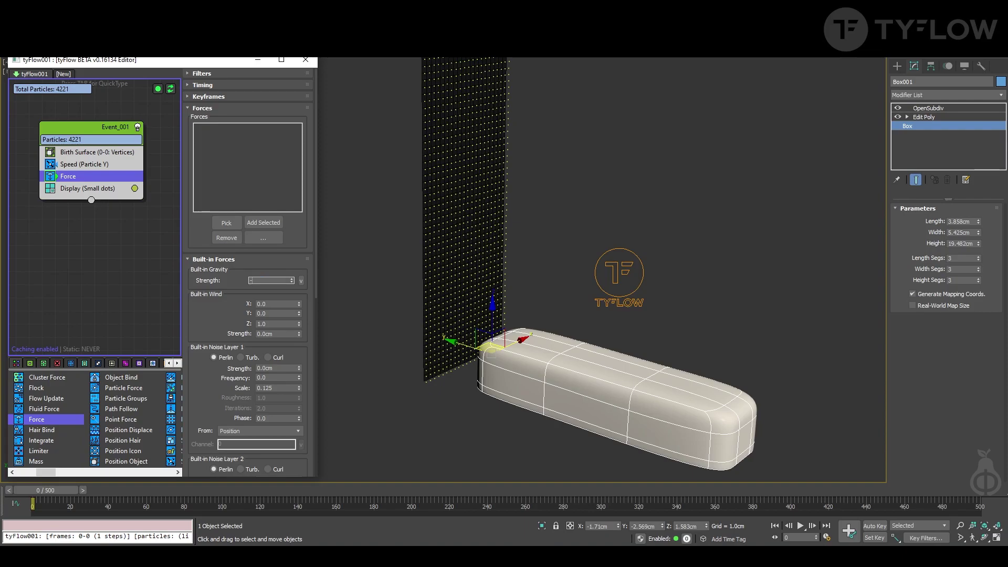
pyautogui.write('-0.1')
pyautogui.press('Return')
pyautogui.moveTo(55, 491)
pyautogui.mouseDown()
pyautogui.moveTo(213, 502)
pyautogui.moveTo(37, 498)
pyautogui.mouseUp()
# - Add a Shape operator below Force and set its mesh type to the 3D Geosphere (LowRes)
pyautogui.click(75, 130)
pyautogui.press('Tab')
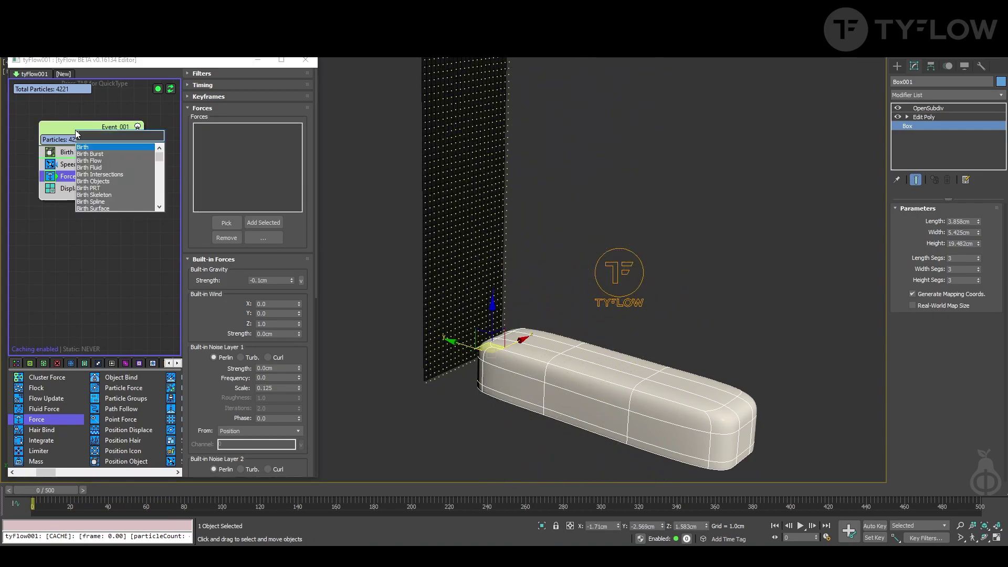
pyautogui.write('sha')
pyautogui.click(101, 148)
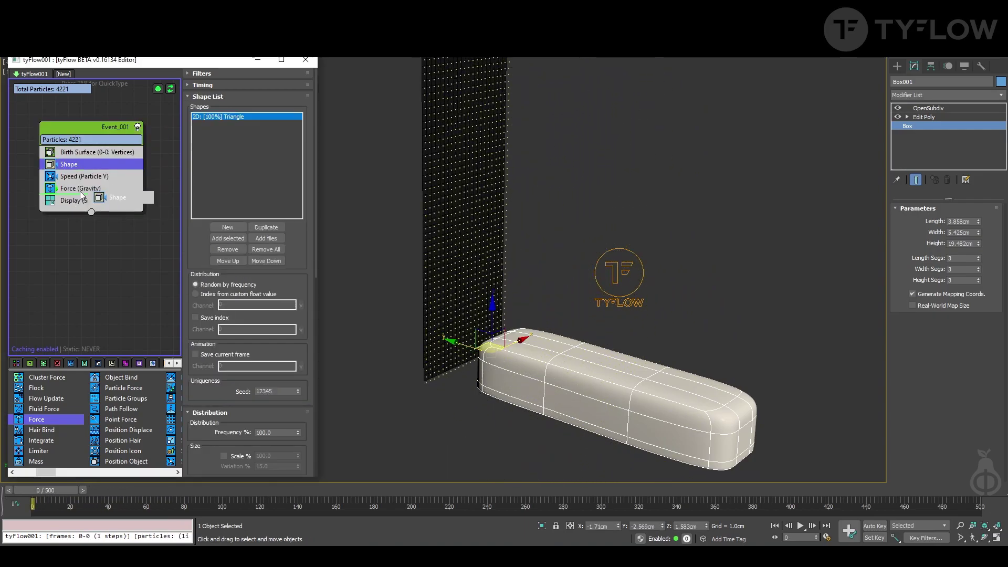
pyautogui.scroll(-3, 221, 339)
pyautogui.click(202, 339)
pyautogui.click(248, 337)
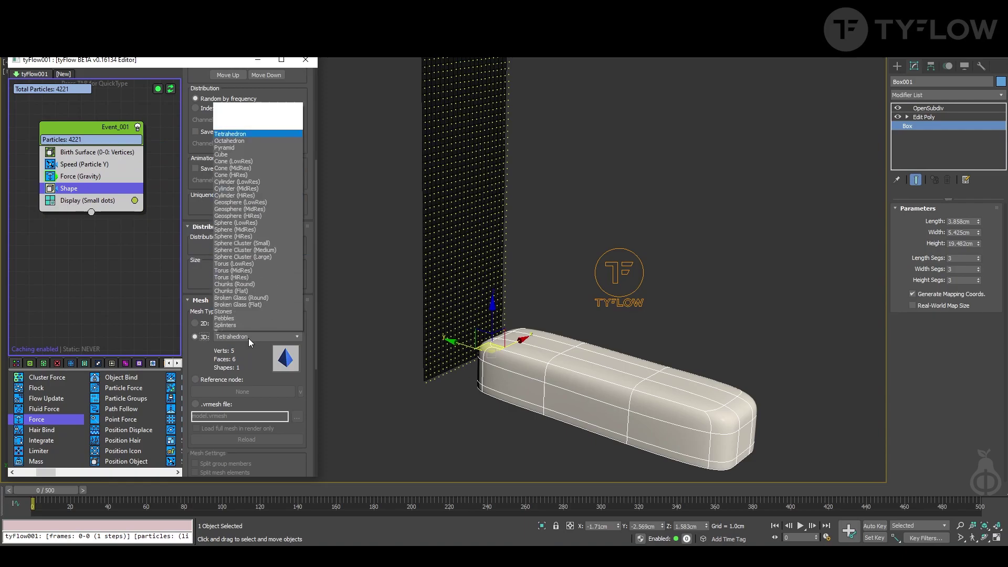
pyautogui.click(261, 103)
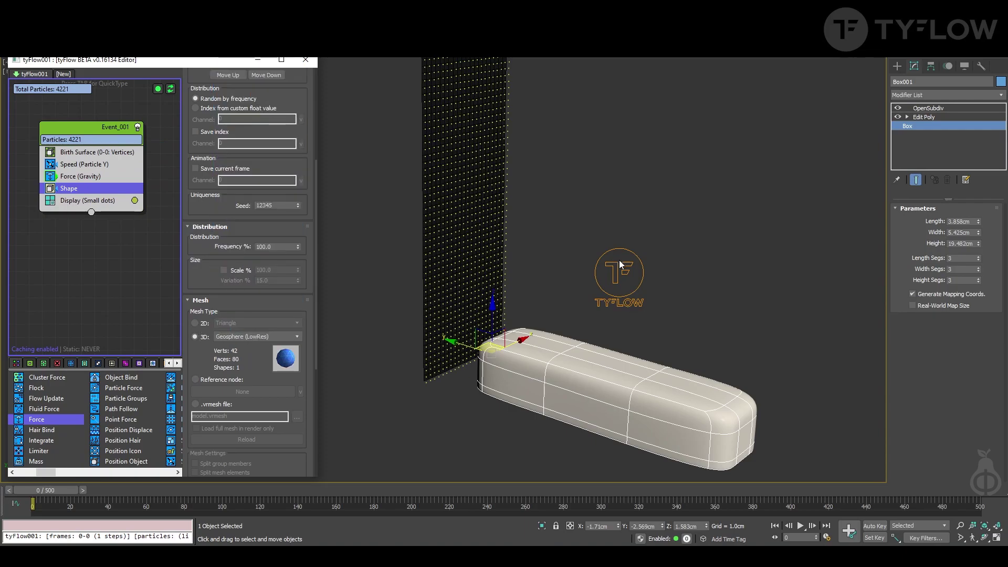
# - Enable size scaling for the Shape operator and set the scale to 300%
pyautogui.scroll(3, 455, 244)
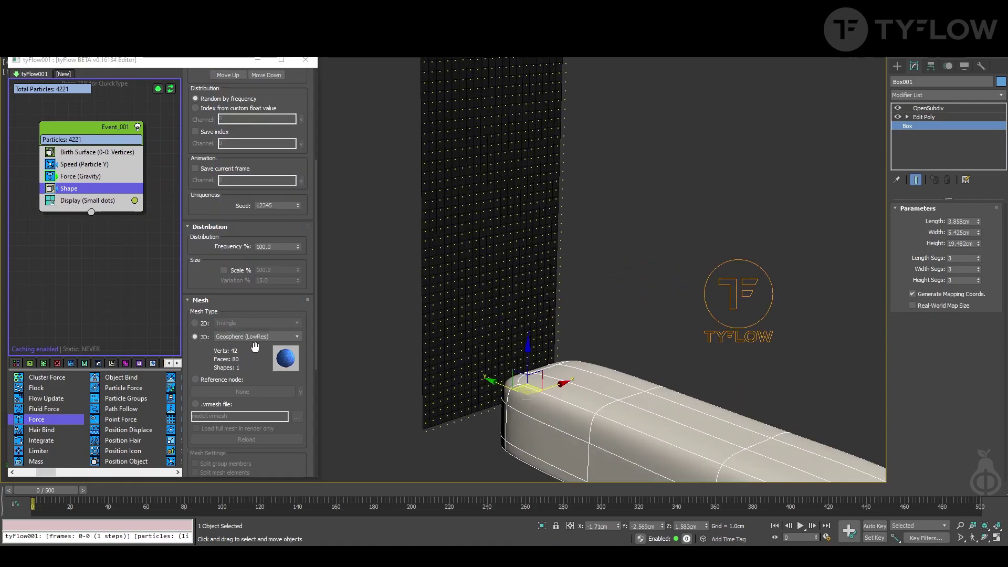
pyautogui.click(224, 270)
pyautogui.doubleClick(273, 270)
pyautogui.write('300')
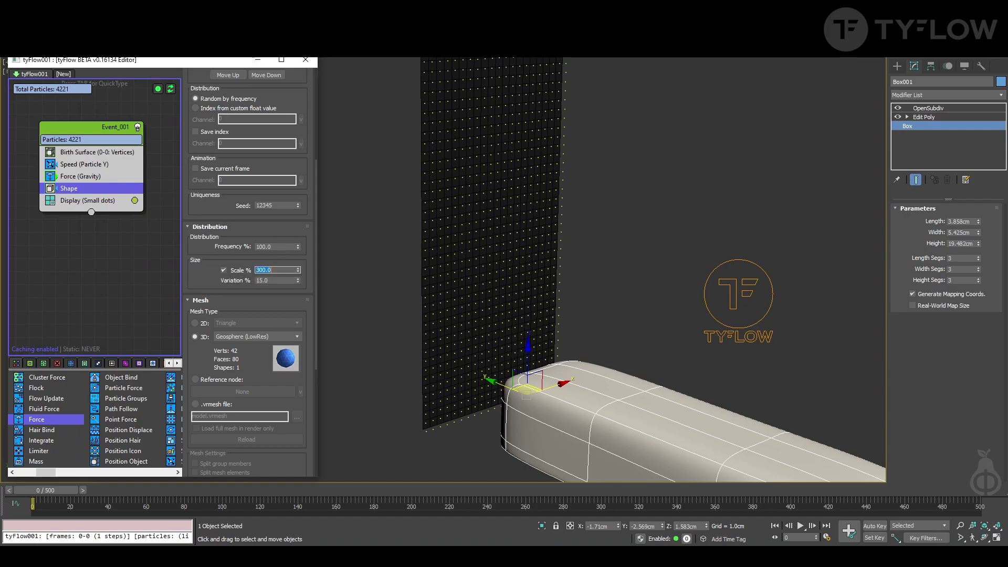
# - Set the Display operator's type to Geometry, turn off the viewport's edged faces, and scrub the timeline to inspect the spheres
pyautogui.click(71, 202)
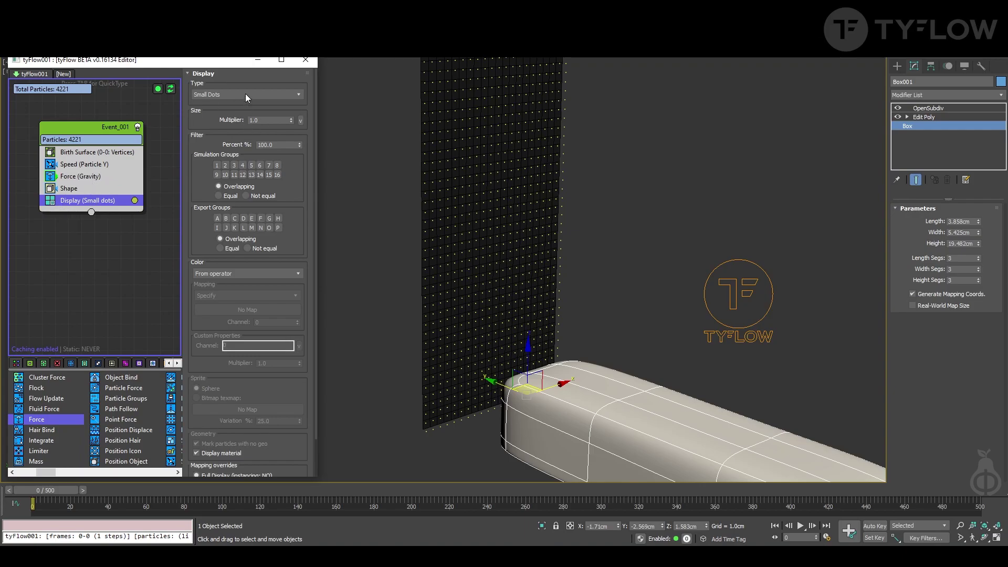
pyautogui.click(244, 94)
pyautogui.click(209, 148)
pyautogui.keyDown('alt'); pyautogui.moveTo(504, 192); pyautogui.dragTo(650, 233, button='middle'); pyautogui.keyUp('alt')
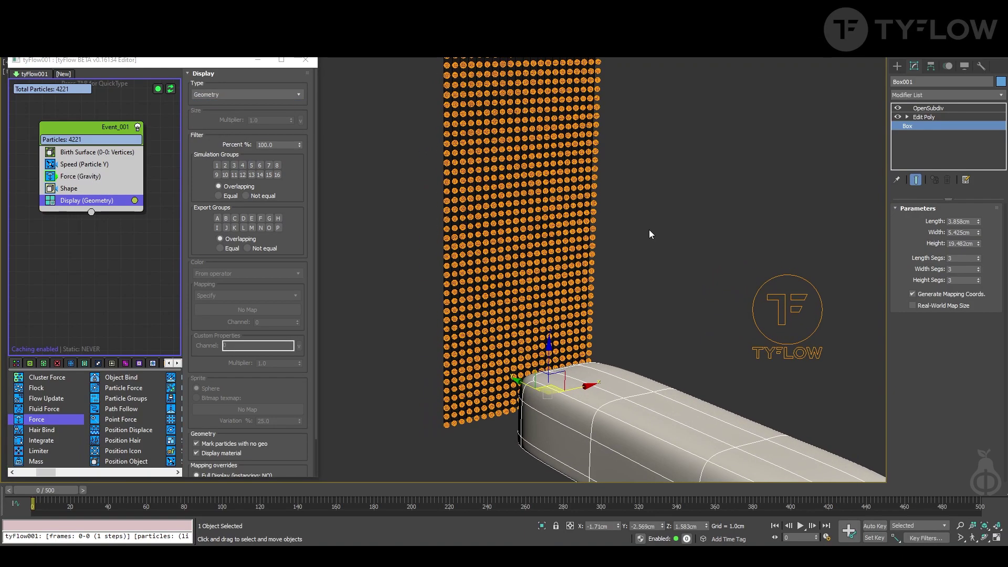
pyautogui.scroll(3, 503, 236)
pyautogui.press('F4')
pyautogui.scroll(3, 492, 231)
pyautogui.scroll(-5, 492, 236)
pyautogui.scroll(-5, 490, 242)
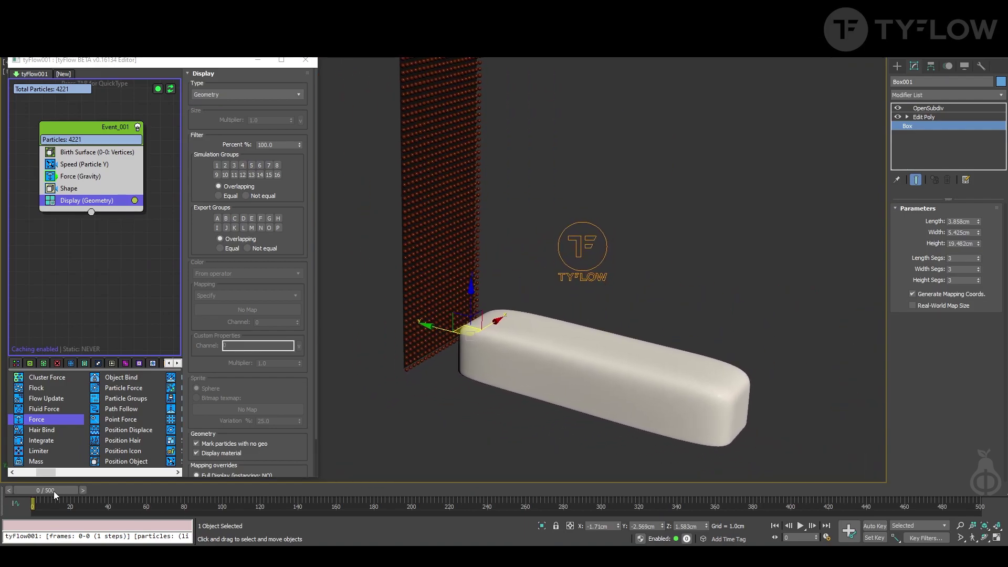
pyautogui.moveTo(54, 495); pyautogui.dragTo(117, 498)
# - Add a PhysX Shape operator to the event, place it below Shape, and check the motion on the timeline
pyautogui.press('Tab')
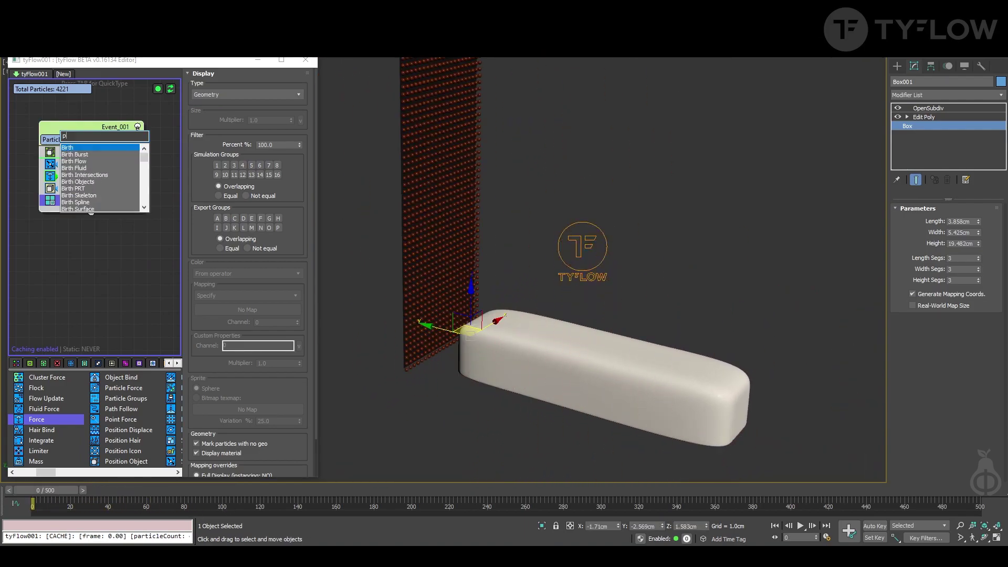
pyautogui.write('phy')
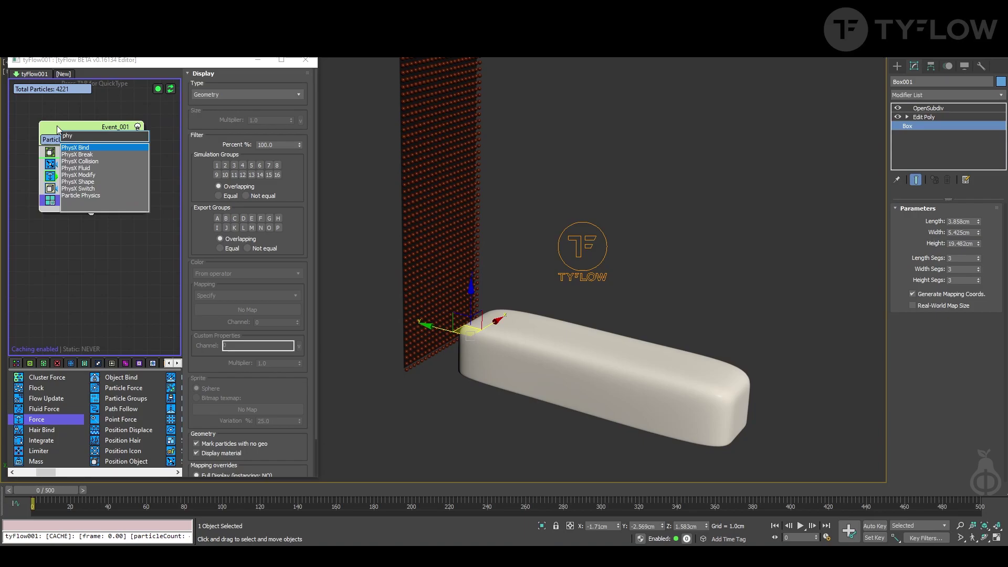
pyautogui.click(97, 183)
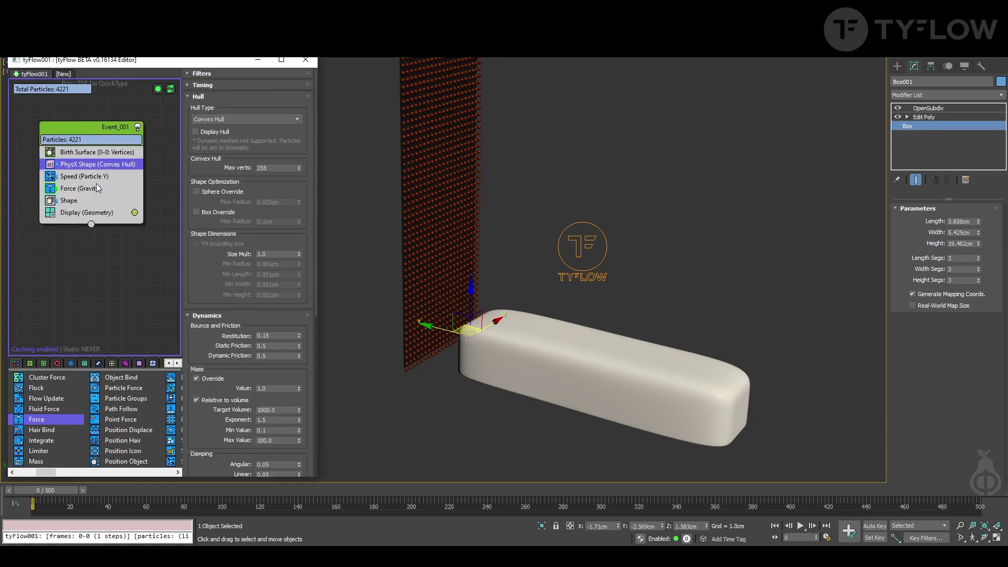
pyautogui.moveTo(98, 164); pyautogui.dragTo(98, 204)
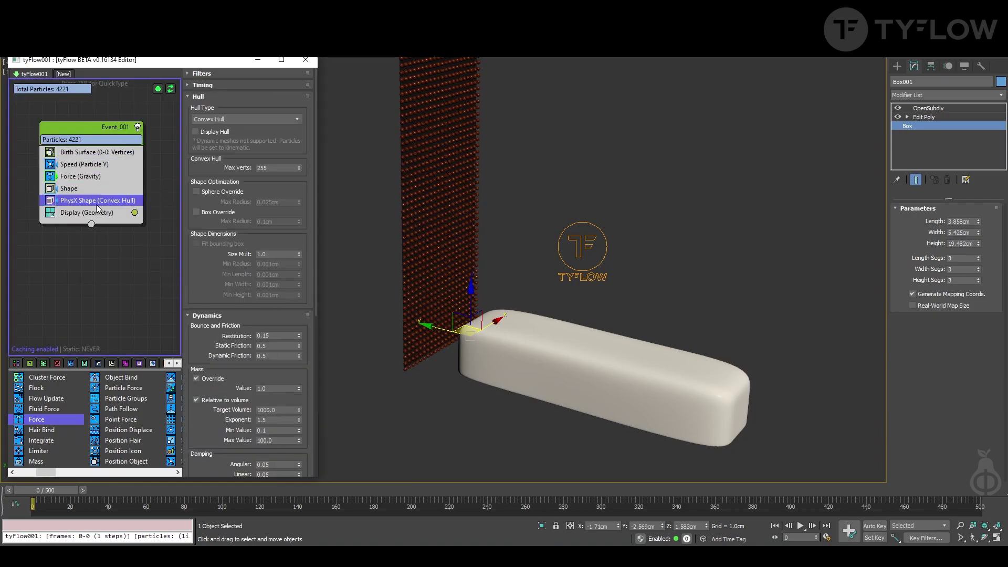
pyautogui.click(59, 490)
pyautogui.moveTo(58, 491); pyautogui.dragTo(42, 410)
# - Add a PhysX Bind operator below PhysX Shape and scrub the timeline to check how the bound particles behave
pyautogui.press('Tab')
pyautogui.write('phys')
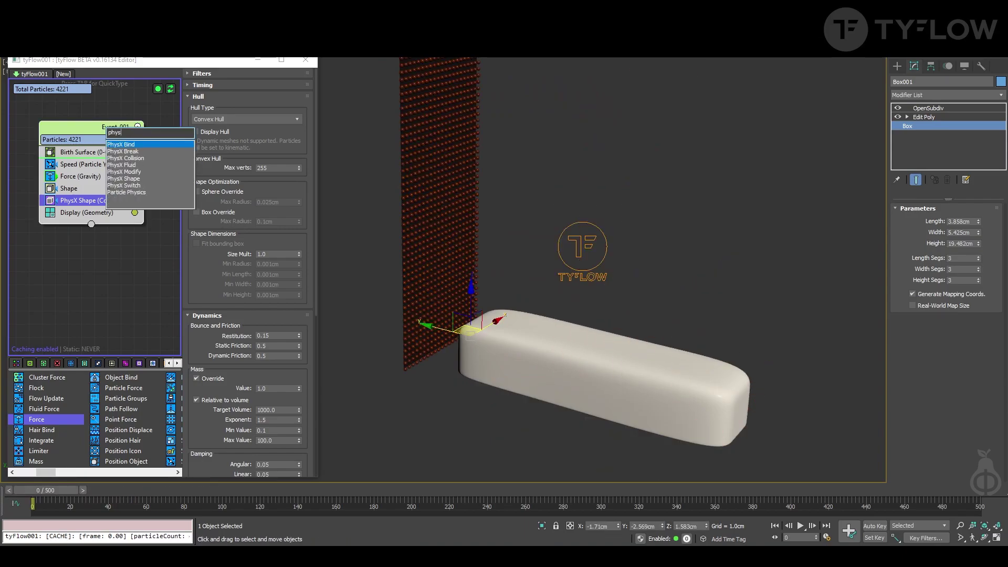
pyautogui.click(143, 146)
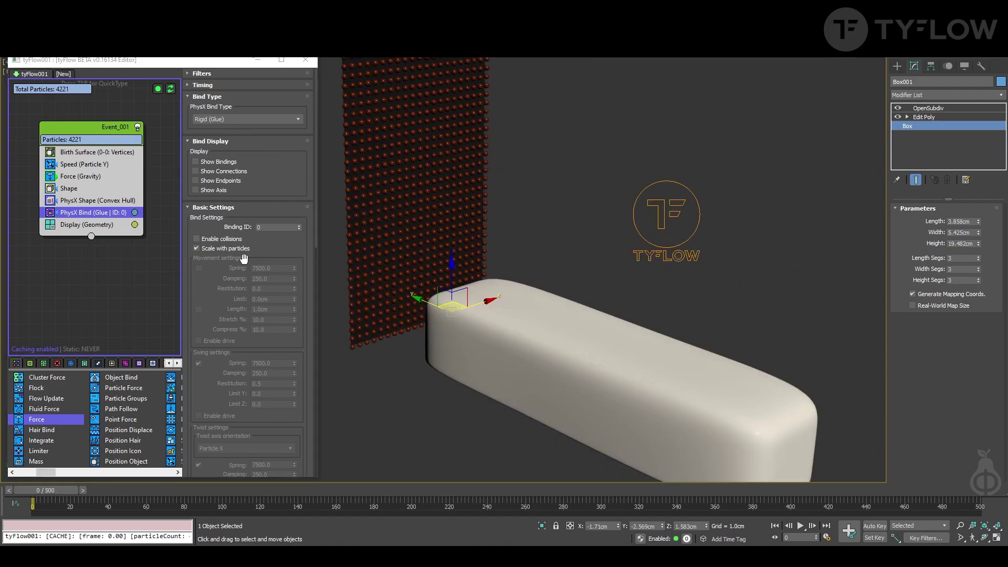
pyautogui.keyDown('alt'); pyautogui.moveTo(496, 296); pyautogui.dragTo(514, 299, button='middle'); pyautogui.keyUp('alt')
pyautogui.moveTo(46, 490)
pyautogui.mouseDown()
pyautogui.moveTo(205, 492)
pyautogui.moveTo(30, 483)
pyautogui.mouseUp()
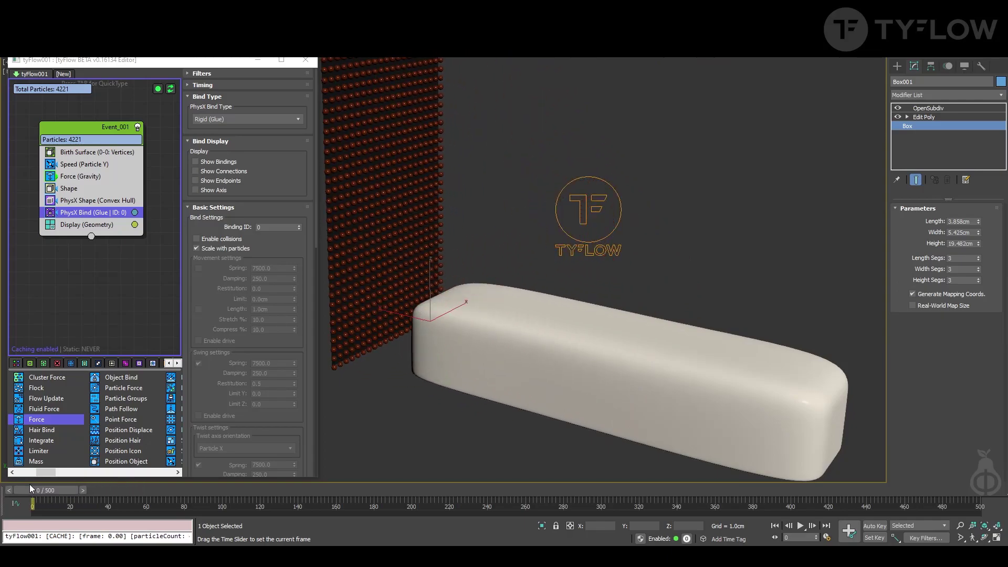
# - Change the PhysX Bind type to Rigid (Joint) and preview the motion on the timeline
pyautogui.click(225, 118)
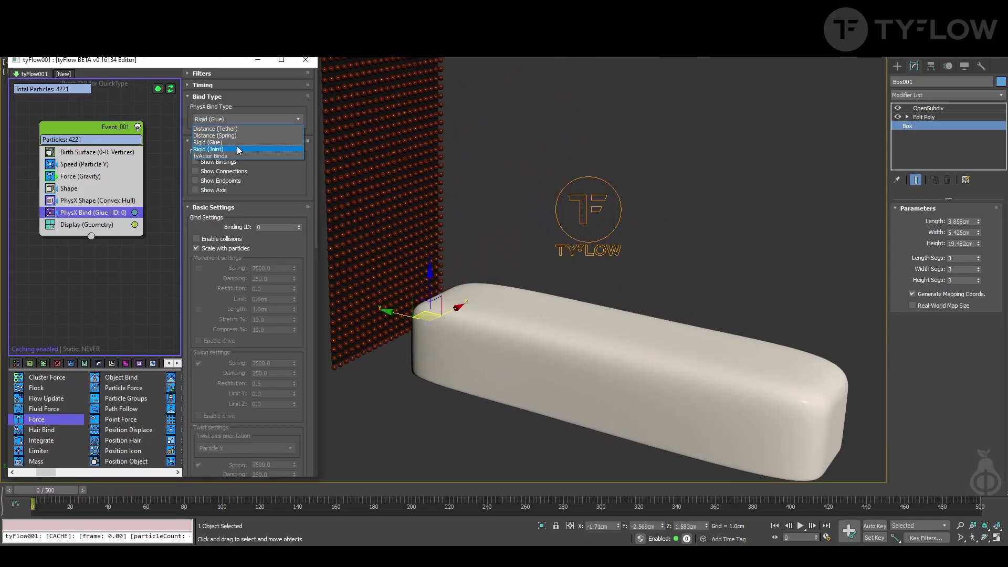
pyautogui.click(239, 149)
pyautogui.moveTo(47, 490)
pyautogui.mouseDown()
pyautogui.moveTo(102, 495)
pyautogui.moveTo(33, 491)
pyautogui.mouseUp()
# - Add a PhysX Collision operator below PhysX Bind with the rounded bar as collider, and scrub to frame 73
pyautogui.click(89, 126)
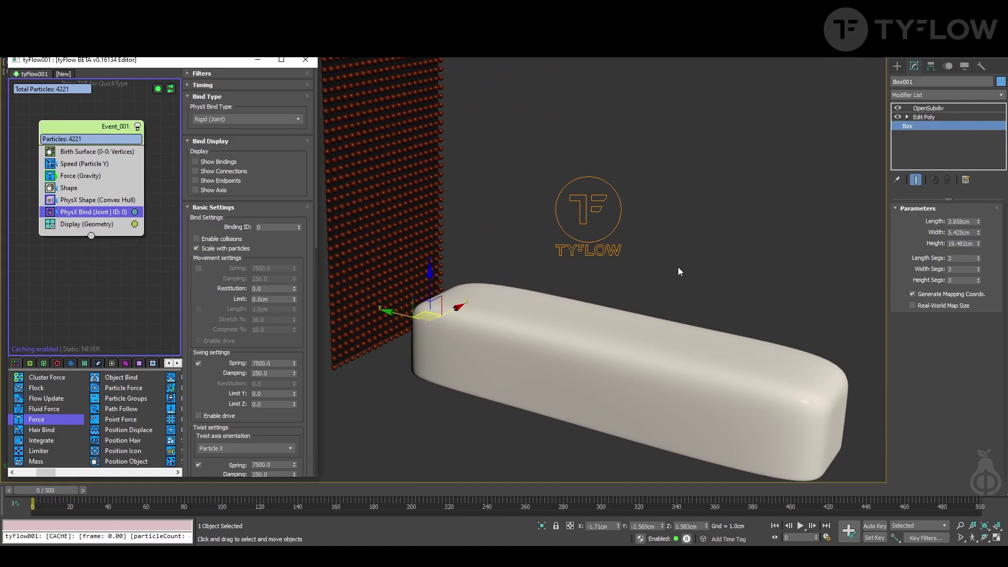
pyautogui.press('Tab')
pyautogui.write('phy')
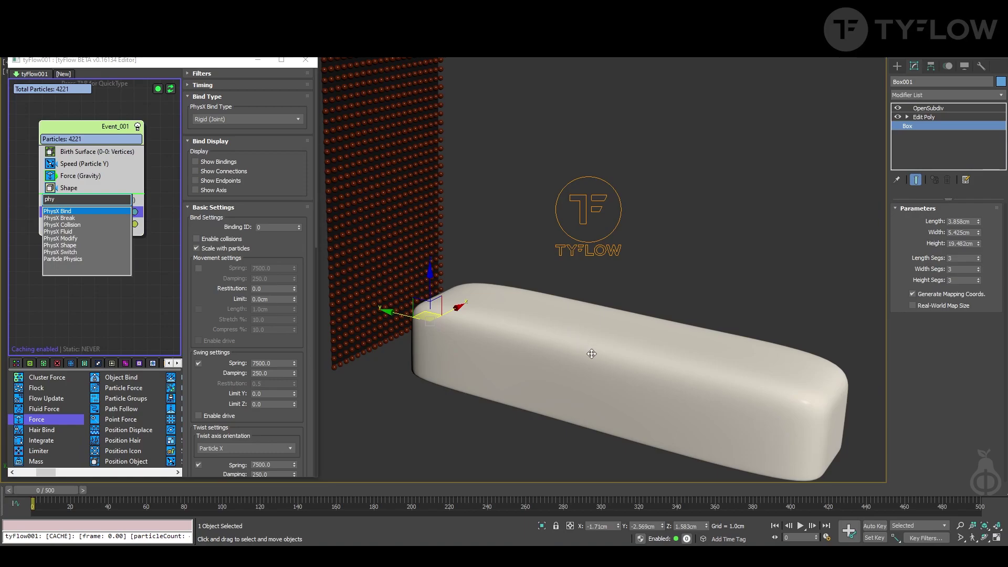
pyautogui.click(62, 225)
pyautogui.click(249, 197)
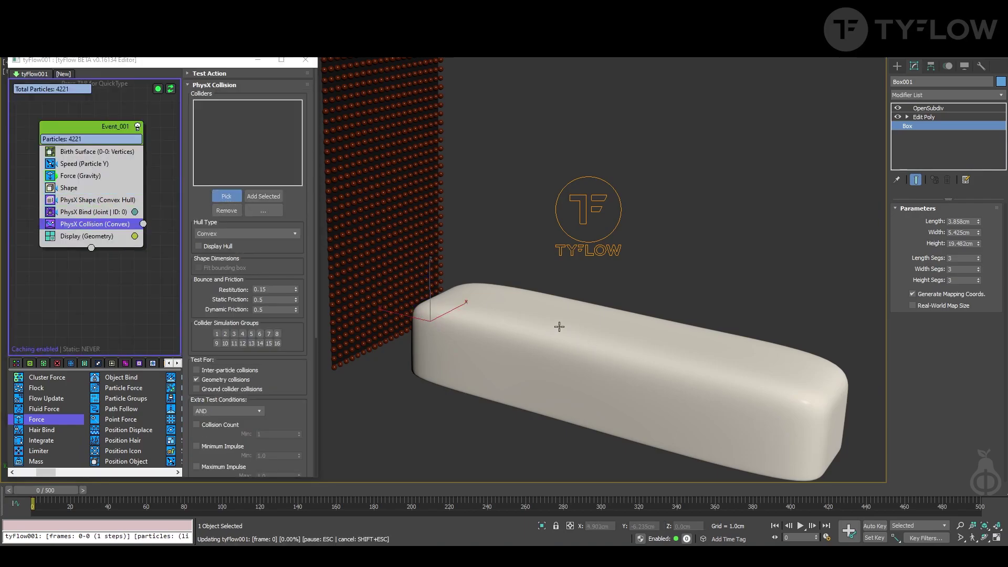
pyautogui.moveTo(46, 490); pyautogui.dragTo(187, 494)
# - Back at frame 0, enable the PhysX Bind's movement spring with spring 2000 and damping 1000, and scrub through the result
pyautogui.click(115, 212)
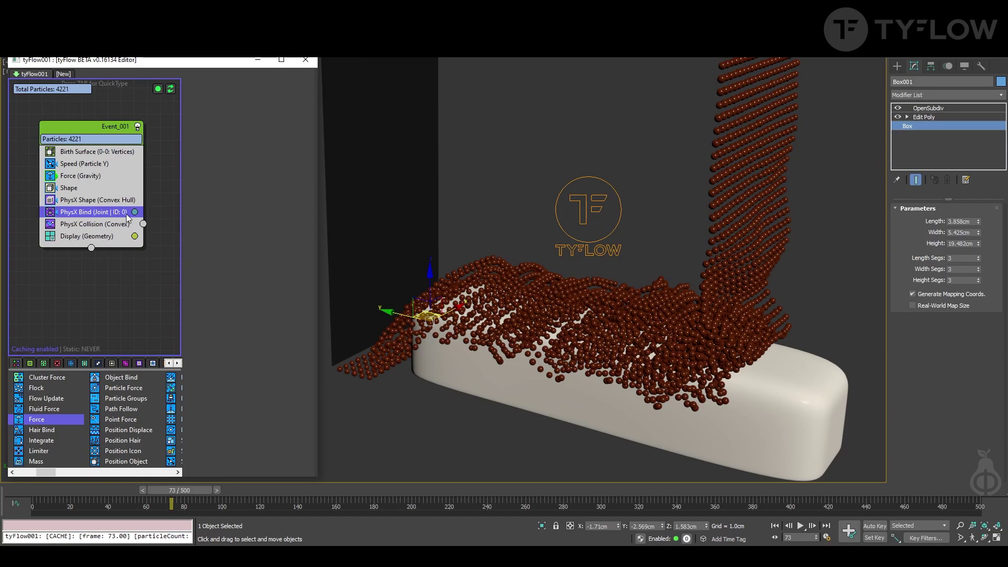
pyautogui.press('Home')
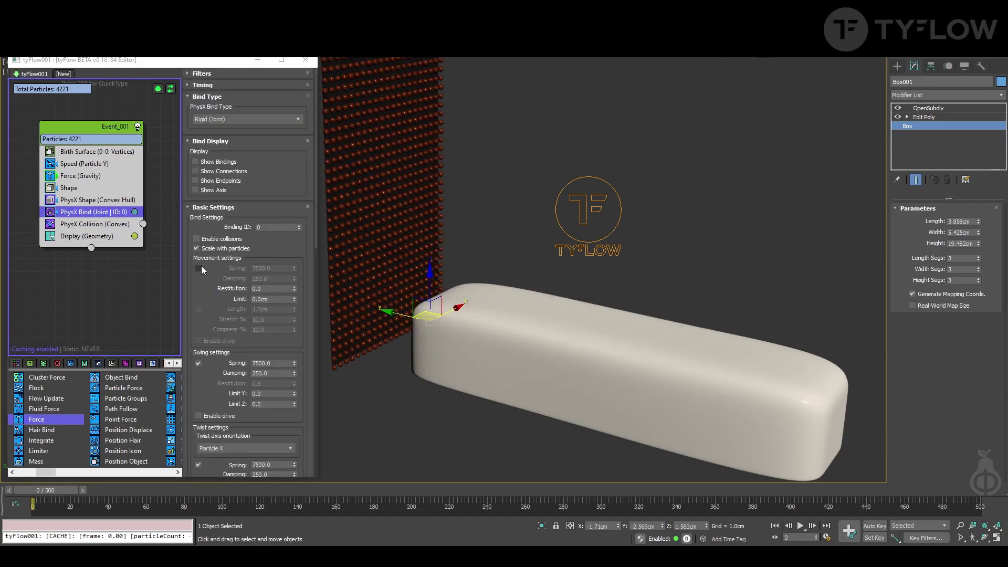
pyautogui.click(198, 268)
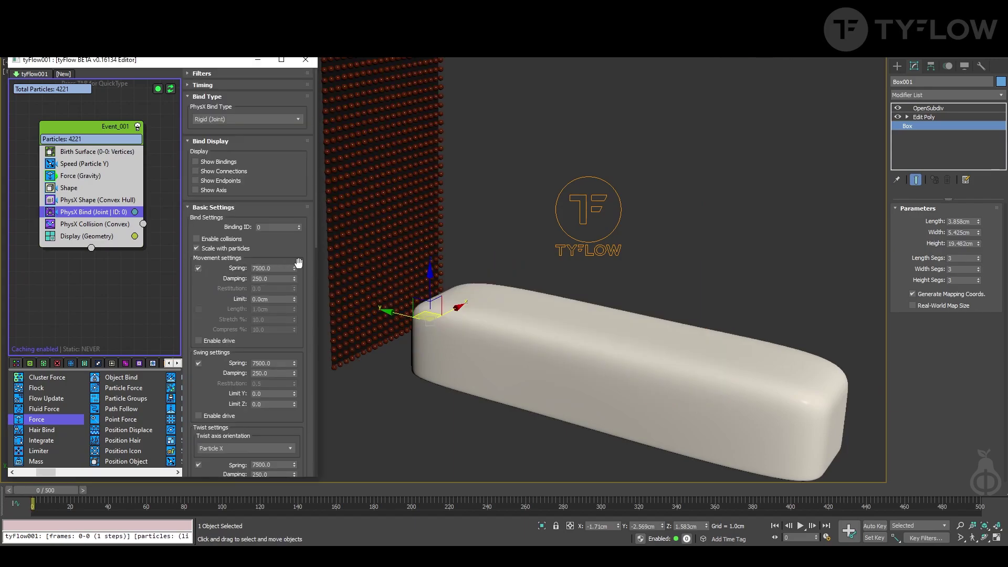
pyautogui.click(281, 268)
pyautogui.write('2000')
pyautogui.press('Return')
pyautogui.click(275, 279)
pyautogui.write('1000')
pyautogui.press('Return')
pyautogui.moveTo(47, 490); pyautogui.dragTo(231, 513)
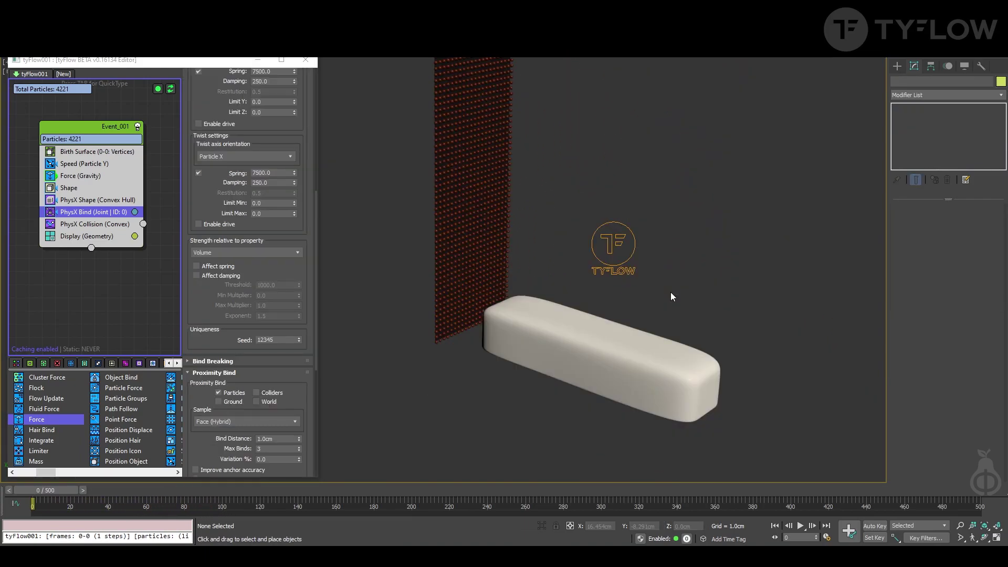
# - Create a tyMesher near the far end of the bar and add the tyFlow object as its input
pyautogui.write('x')
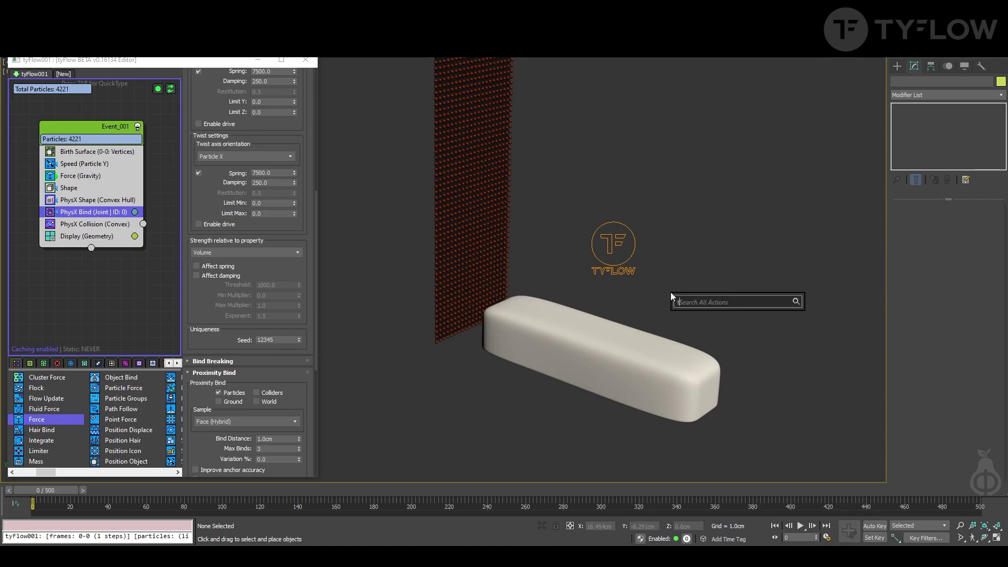
pyautogui.write('tyme')
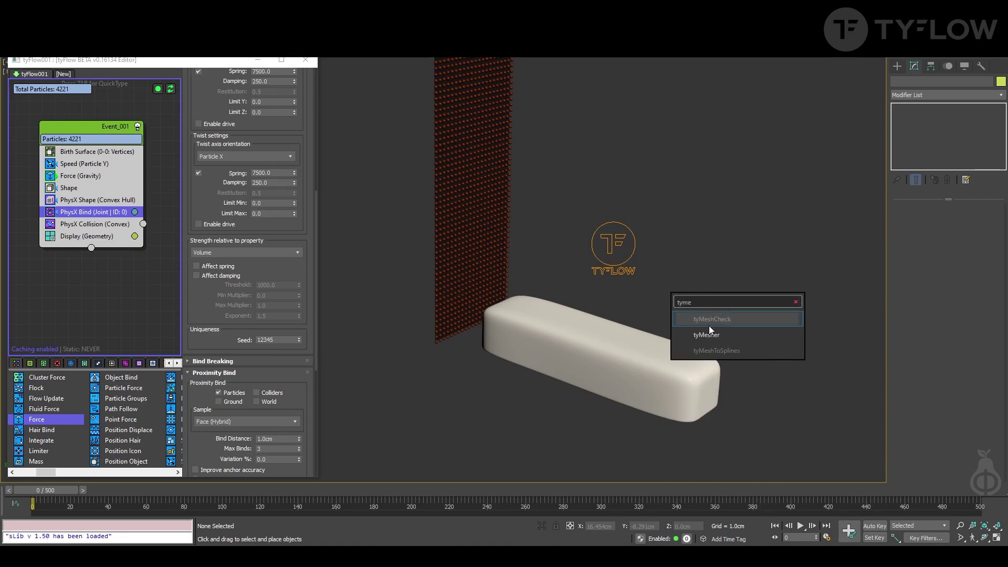
pyautogui.click(707, 334)
pyautogui.click(709, 334)
pyautogui.click(914, 66)
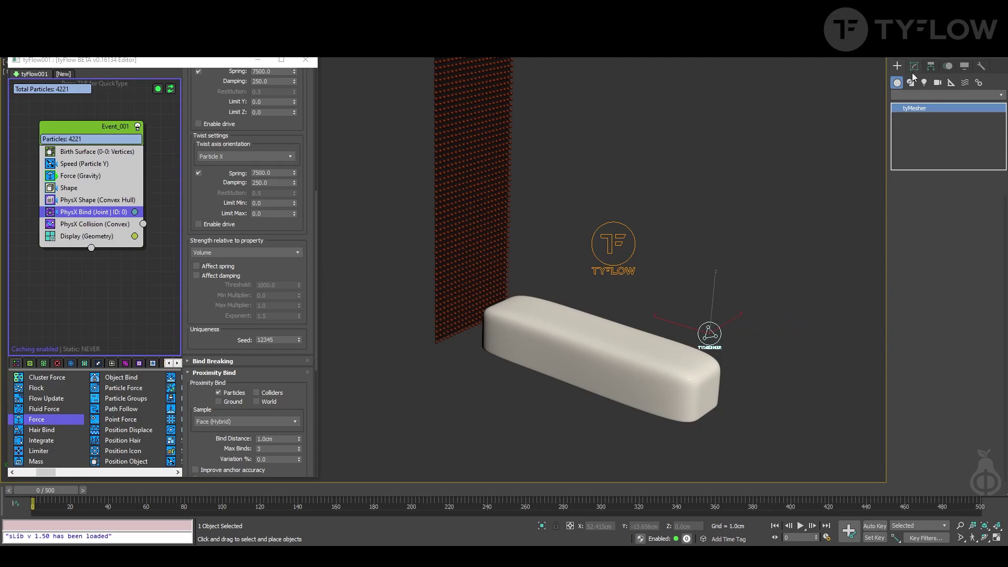
pyautogui.click(619, 239)
pyautogui.keyDown('alt'); pyautogui.moveTo(469, 223); pyautogui.dragTo(488, 226, button='middle'); pyautogui.keyUp('alt')
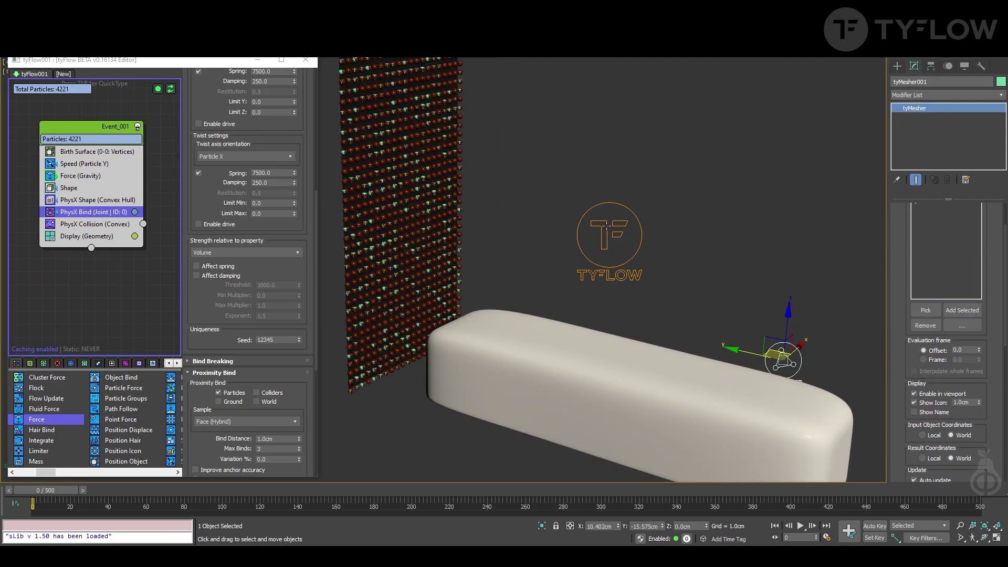
# - Hide the tyFlow object and the source plane, and move to frame 36 to inspect the meshed particles
pyautogui.click(606, 227)
pyautogui.rightClick(605, 226)
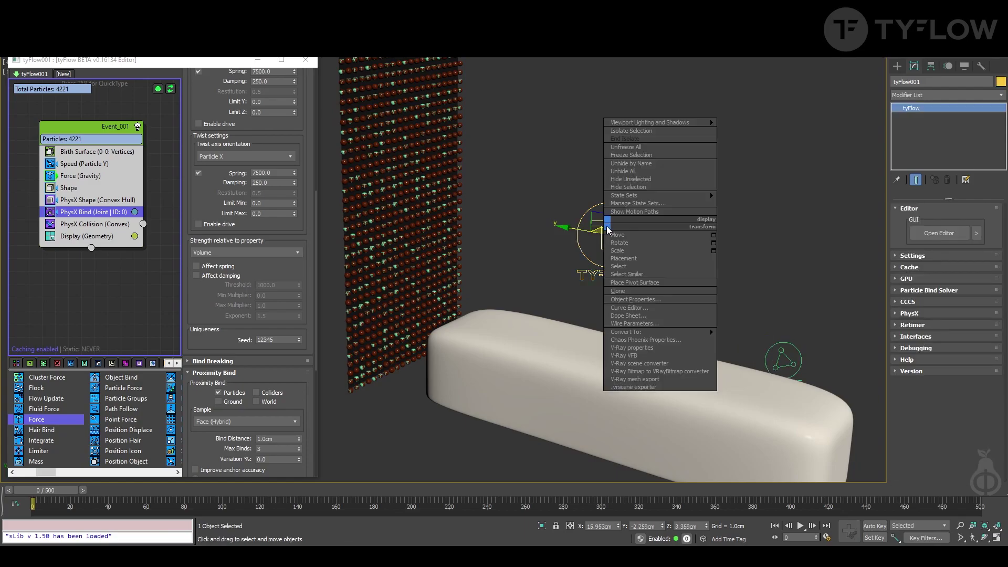
pyautogui.click(629, 194)
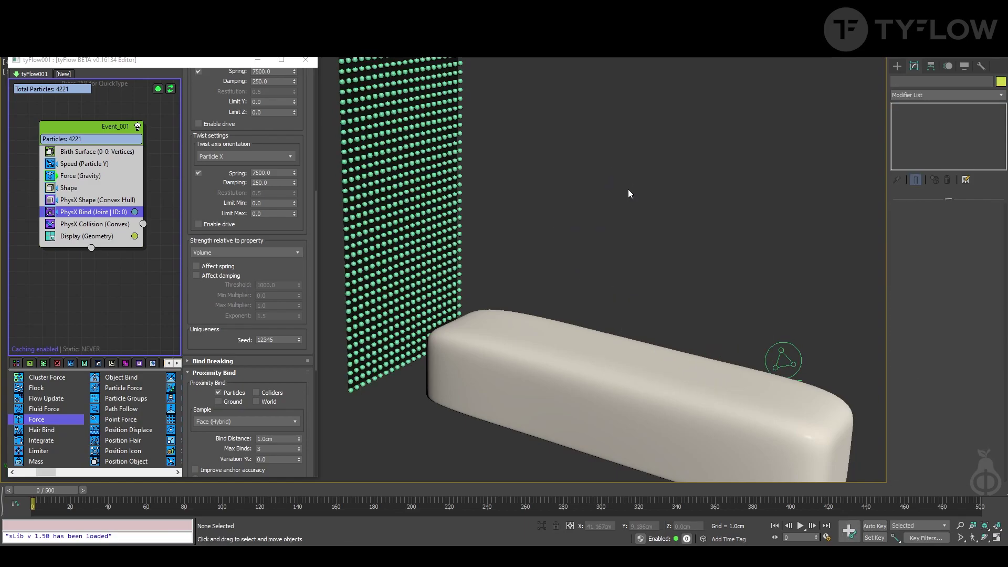
pyautogui.click(346, 197)
pyautogui.rightClick(350, 194)
pyautogui.click(366, 158)
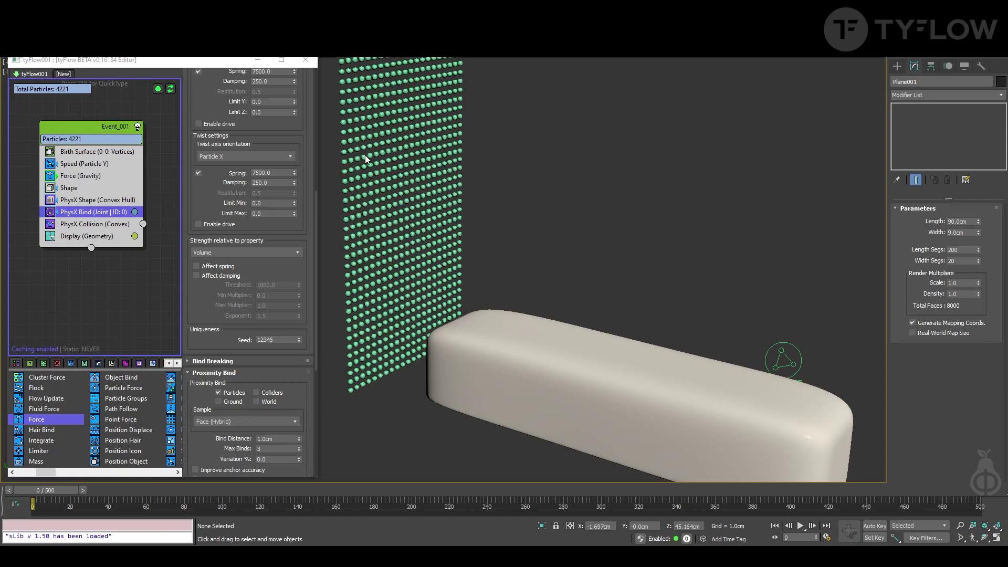
pyautogui.moveTo(46, 490); pyautogui.dragTo(112, 490)
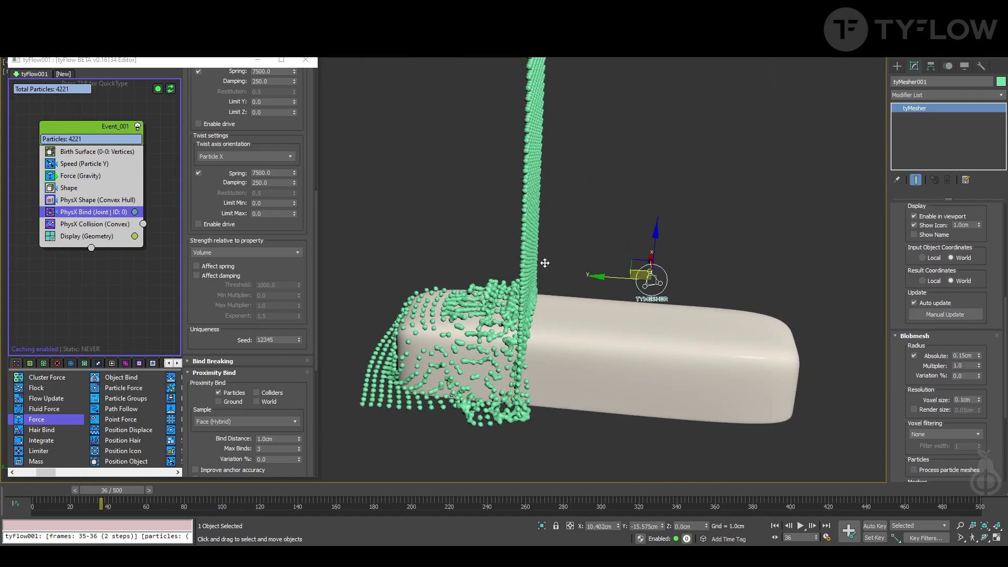
pyautogui.keyDown('alt'); pyautogui.moveTo(545, 263); pyautogui.dragTo(535, 250, button='middle'); pyautogui.keyUp('alt')
# - Set the tyMesher's absolute blobmesh radius to 0.5 cm and its voxel size to 0.2 cm
pyautogui.doubleClick(973, 355)
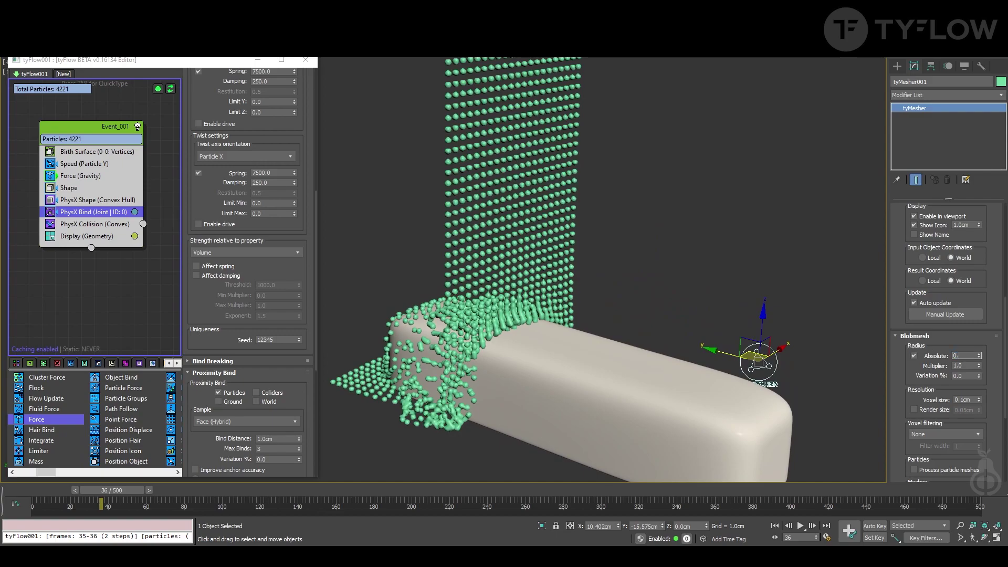
pyautogui.press('Return')
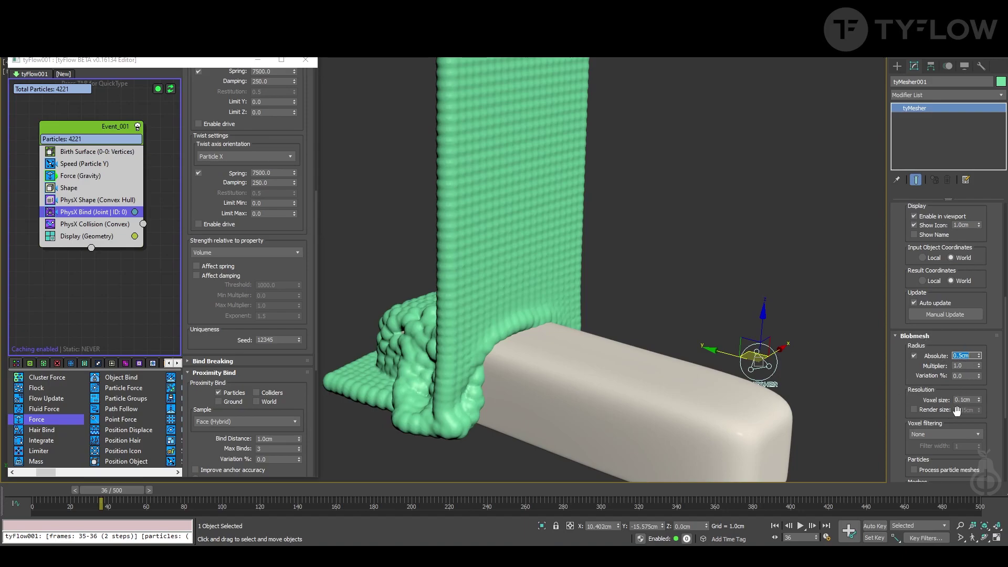
pyautogui.moveTo(955, 425); pyautogui.dragTo(956, 401)
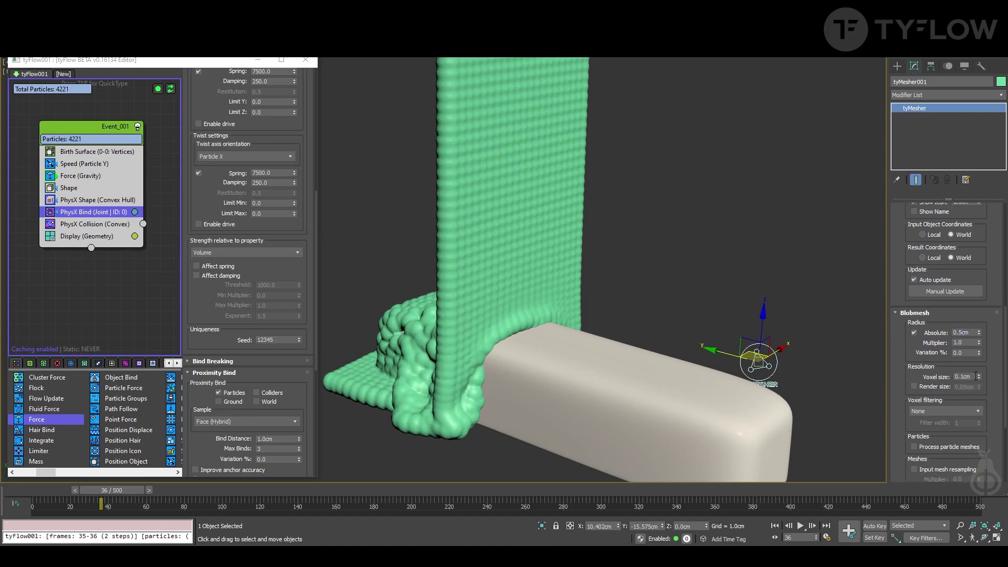
pyautogui.write('0.2')
pyautogui.press('Return')
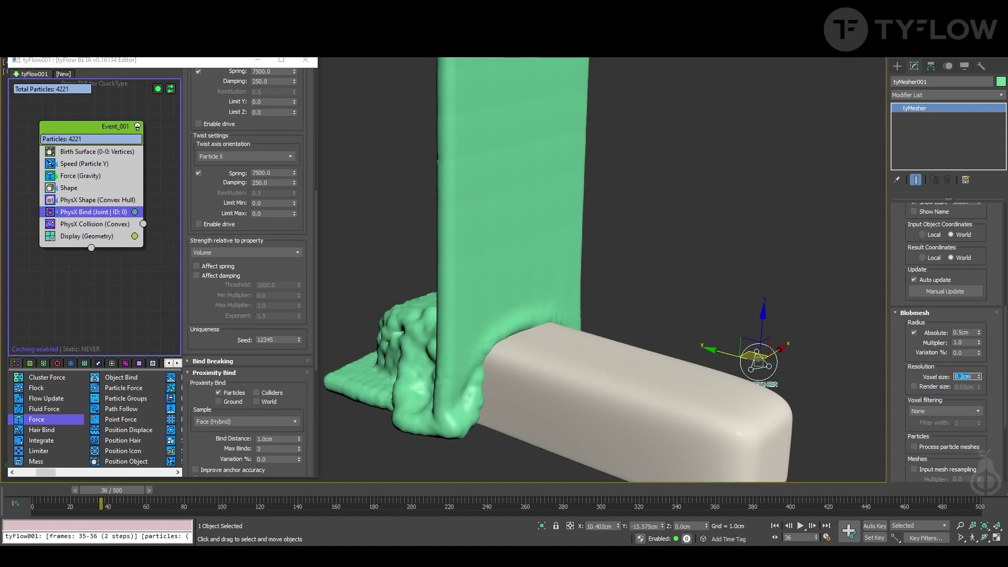
# - Set the tyMesher's voxel filtering to Gaussian and move to frame 57 to inspect the smoothed mesh
pyautogui.keyDown('alt'); pyautogui.moveTo(453, 311); pyautogui.dragTo(569, 289, button='middle'); pyautogui.keyUp('alt')
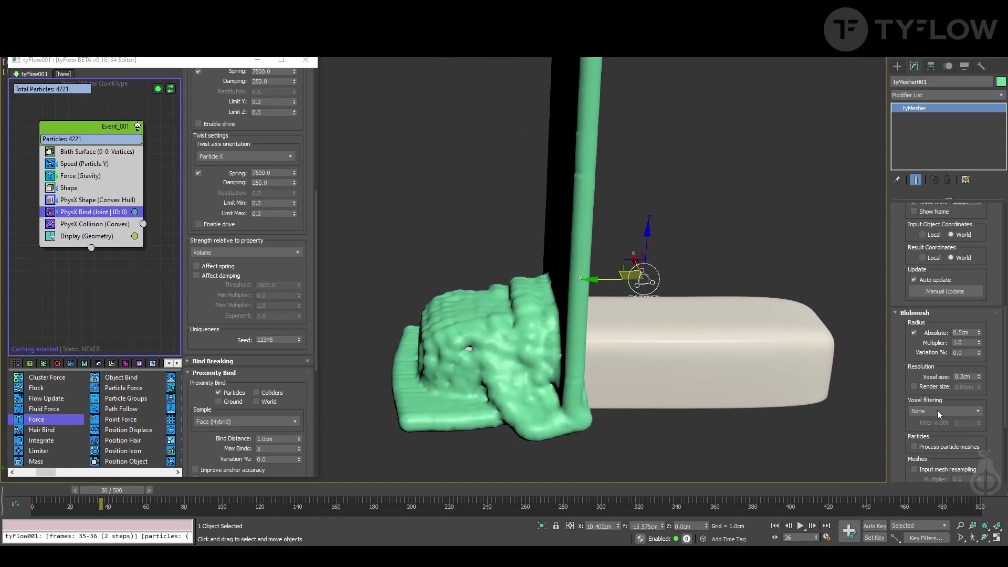
pyautogui.click(940, 412)
pyautogui.click(933, 427)
pyautogui.keyDown('alt'); pyautogui.moveTo(498, 319); pyautogui.dragTo(583, 310, button='middle'); pyautogui.keyUp('alt')
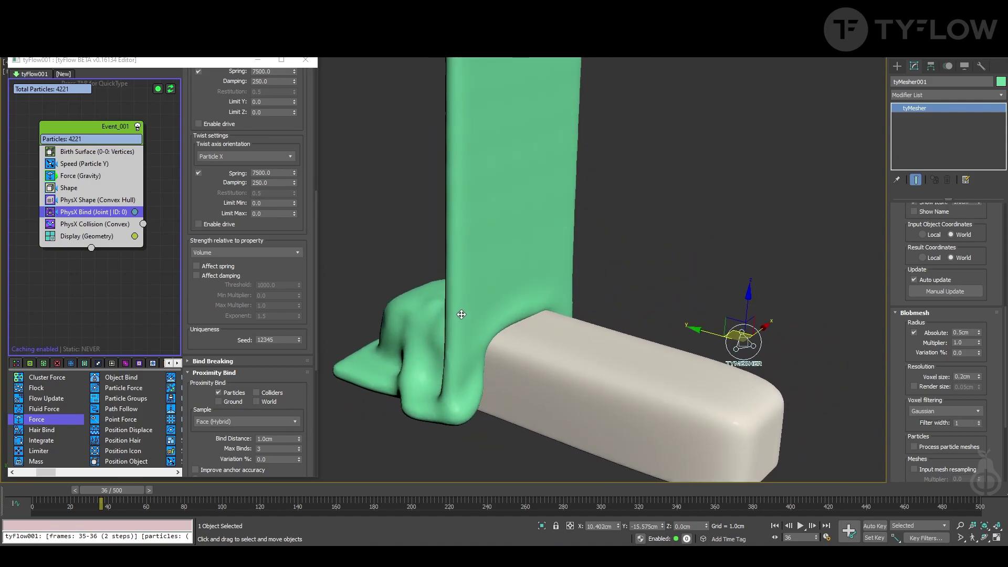
pyautogui.moveTo(102, 491); pyautogui.dragTo(149, 490)
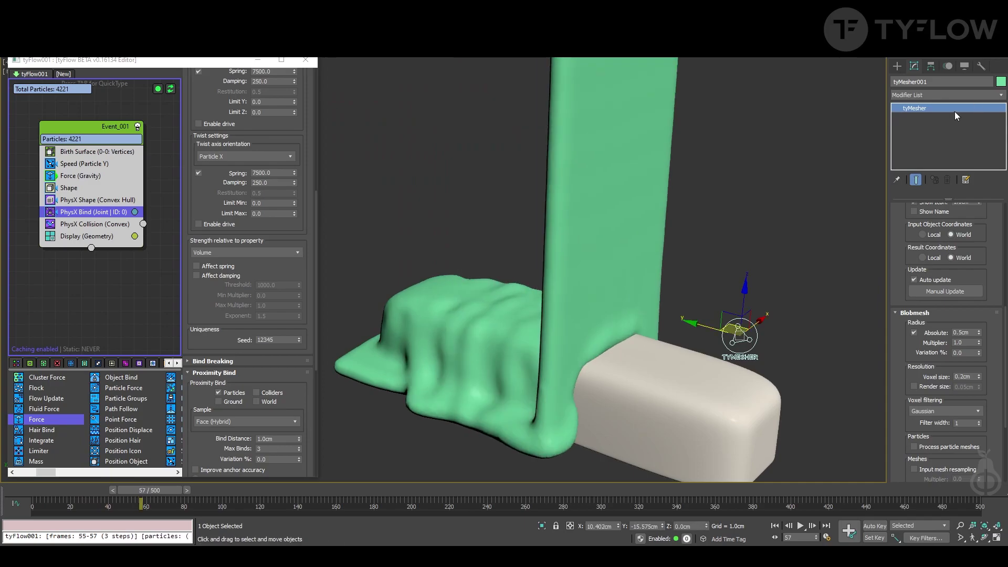
# - Add a Push modifier to the tyMesher and set its push value to -0.2 cm
pyautogui.click(950, 95)
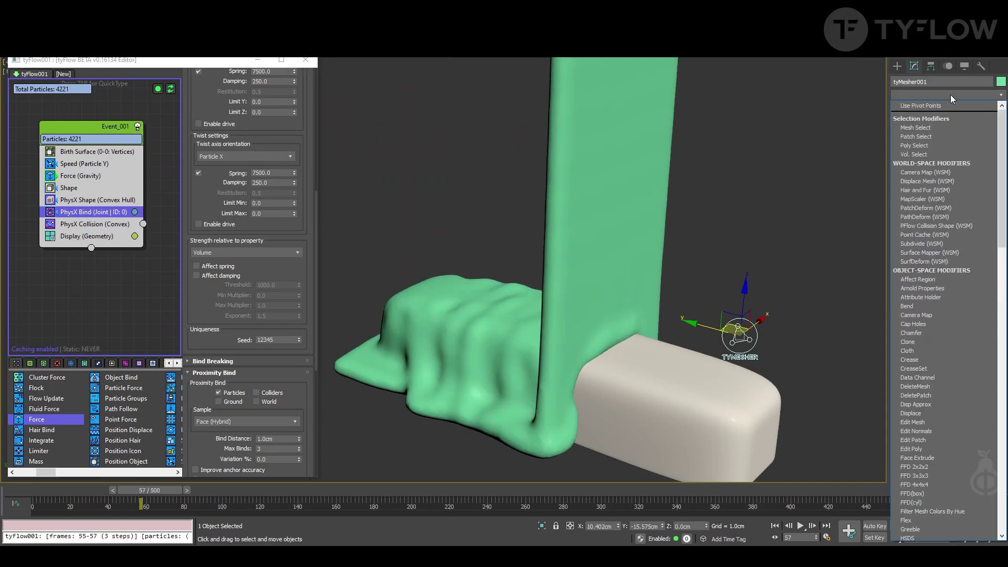
pyautogui.write('pu')
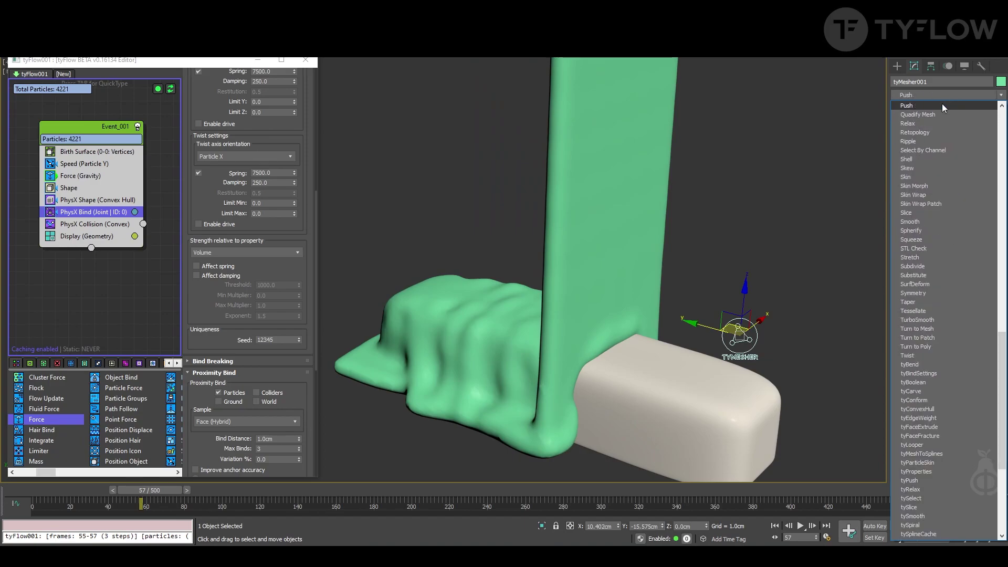
pyautogui.click(942, 105)
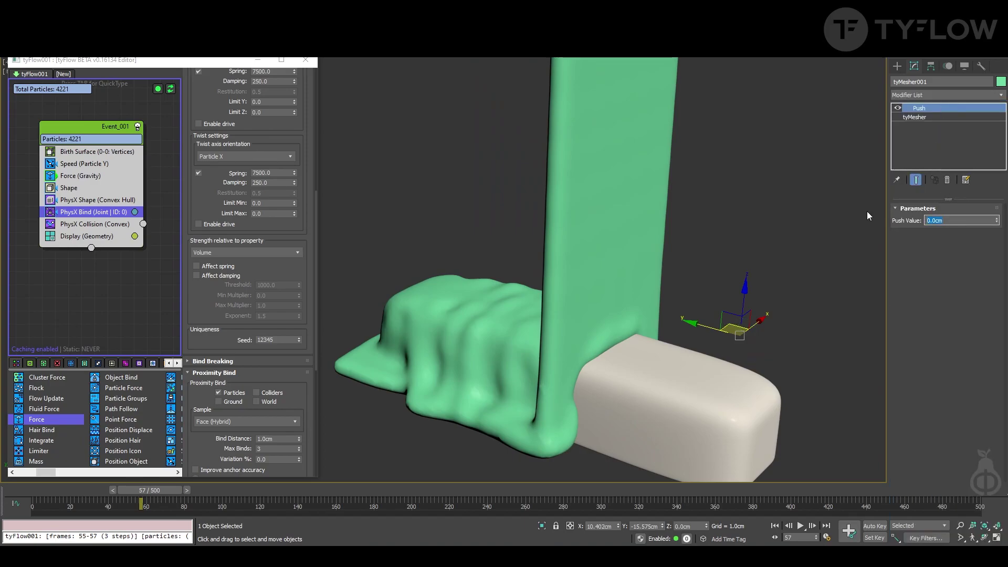
pyautogui.write('0')
pyautogui.write('-0.2')
pyautogui.press('Return')
# - Add a Relax modifier with 9 iterations above Push, and check the mesh at frame 90 before returning to frame 0
pyautogui.click(951, 93)
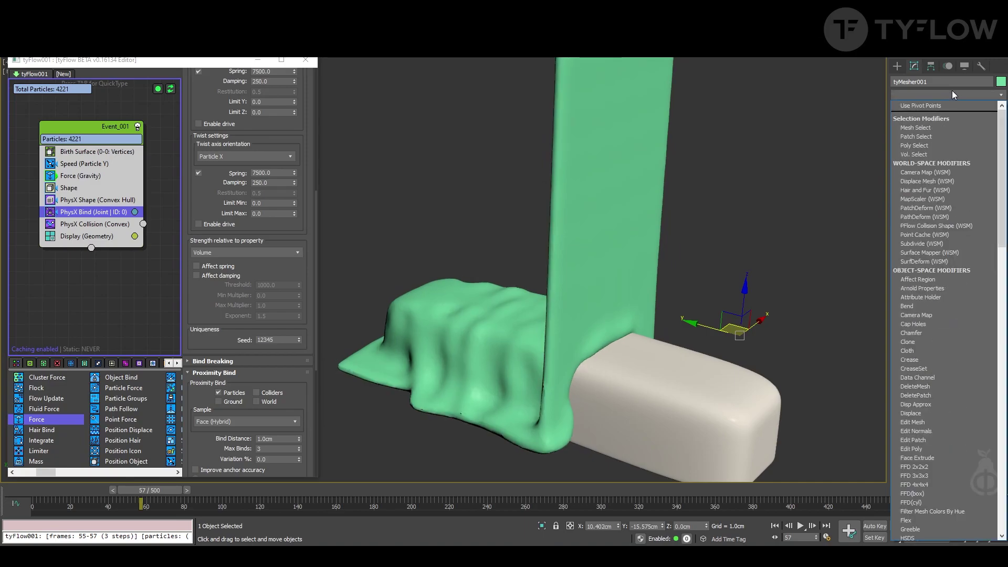
pyautogui.write('r')
pyautogui.click(949, 105)
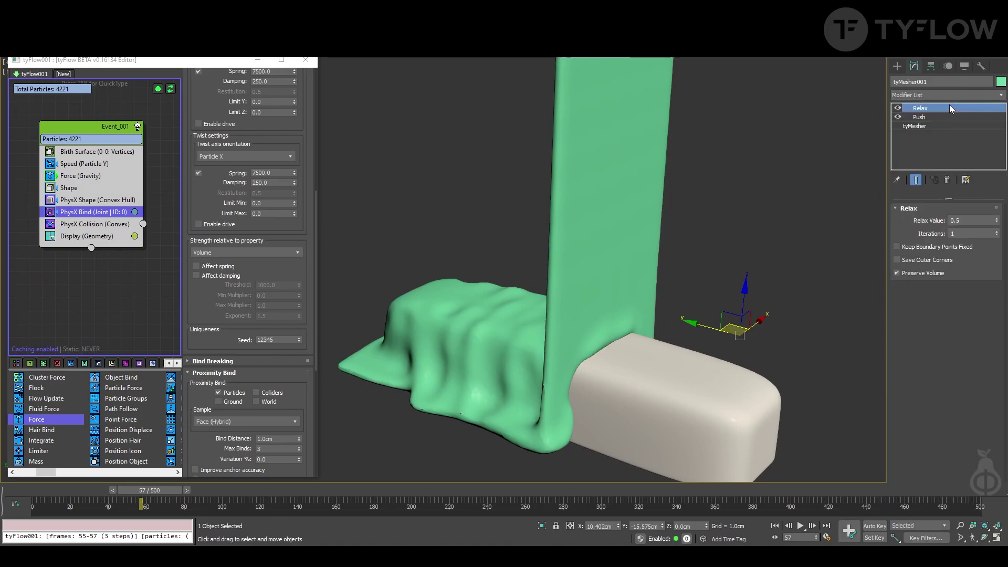
pyautogui.click(996, 232)
pyautogui.click(997, 232)
pyautogui.moveTo(149, 490); pyautogui.dragTo(204, 490)
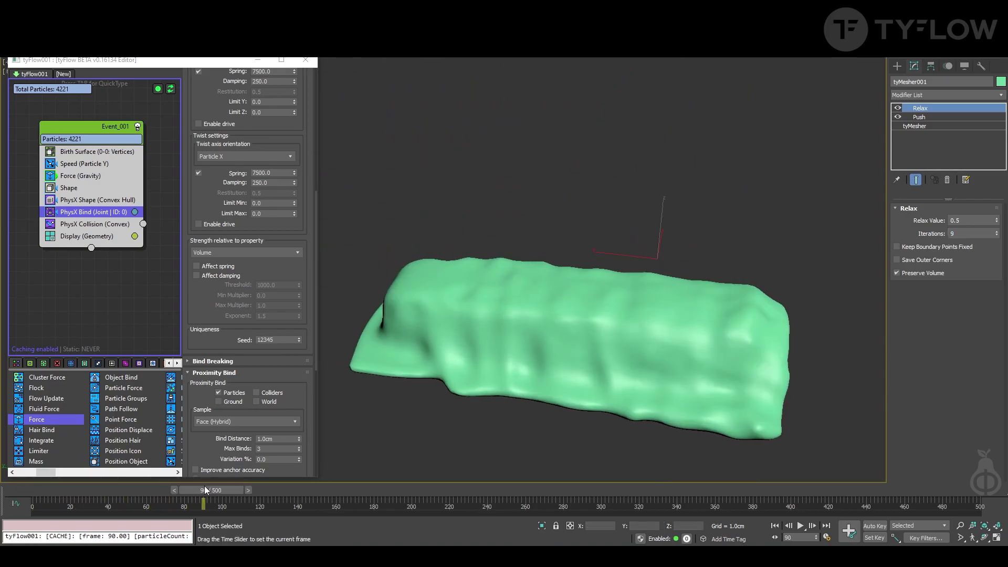
pyautogui.moveTo(85, 489); pyautogui.dragTo(37, 490)
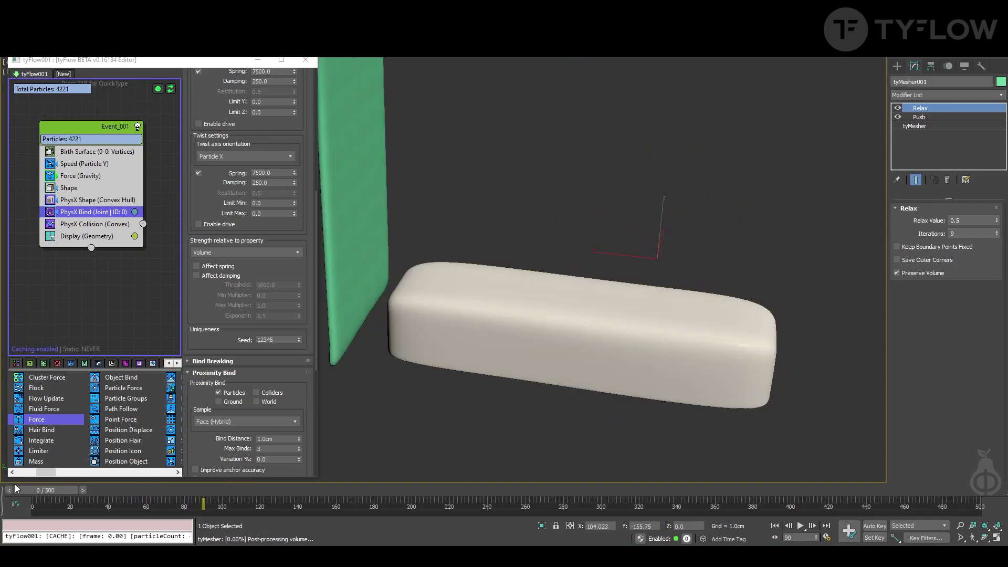
# - Unhide the tyFlow object and the source plane, and hide the tyMesher to expose the particles
pyautogui.click(477, 205)
pyautogui.click(375, 203)
pyautogui.moveTo(433, 227); pyautogui.dragTo(464, 221, button='middle')
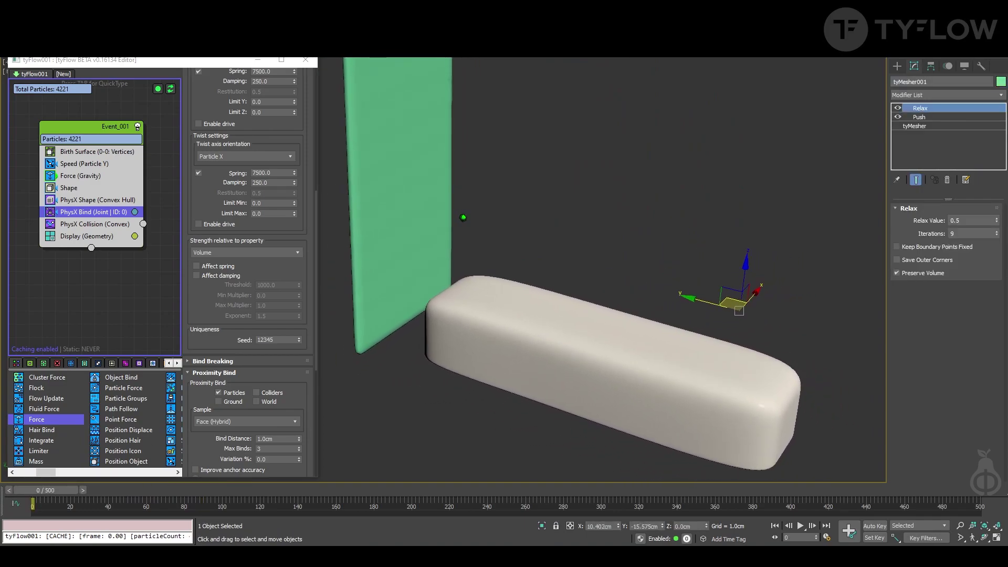
pyautogui.rightClick(435, 221)
pyautogui.click(457, 184)
pyautogui.rightClick(483, 198)
pyautogui.click(511, 152)
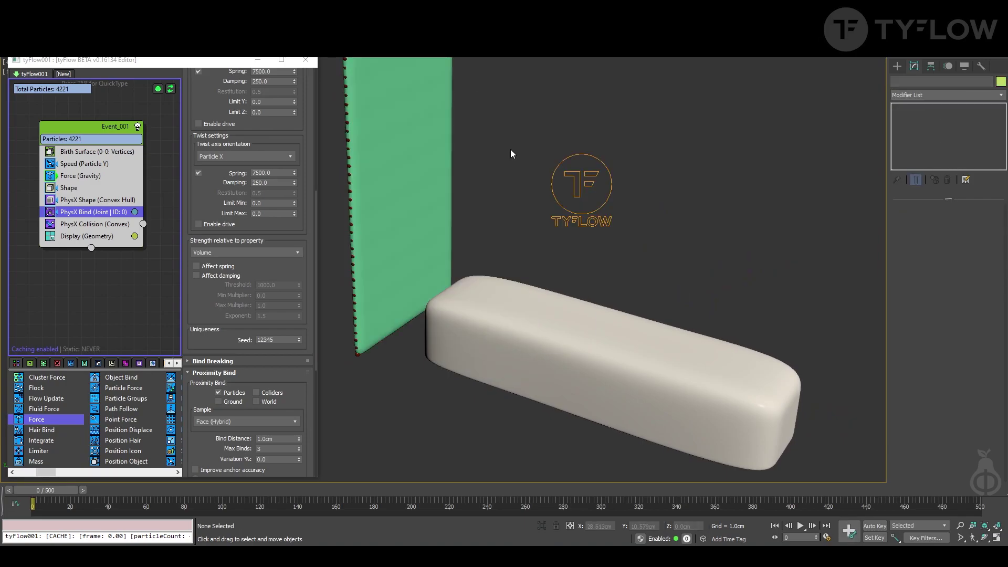
pyautogui.click(391, 195)
pyautogui.rightClick(391, 195)
pyautogui.click(443, 156)
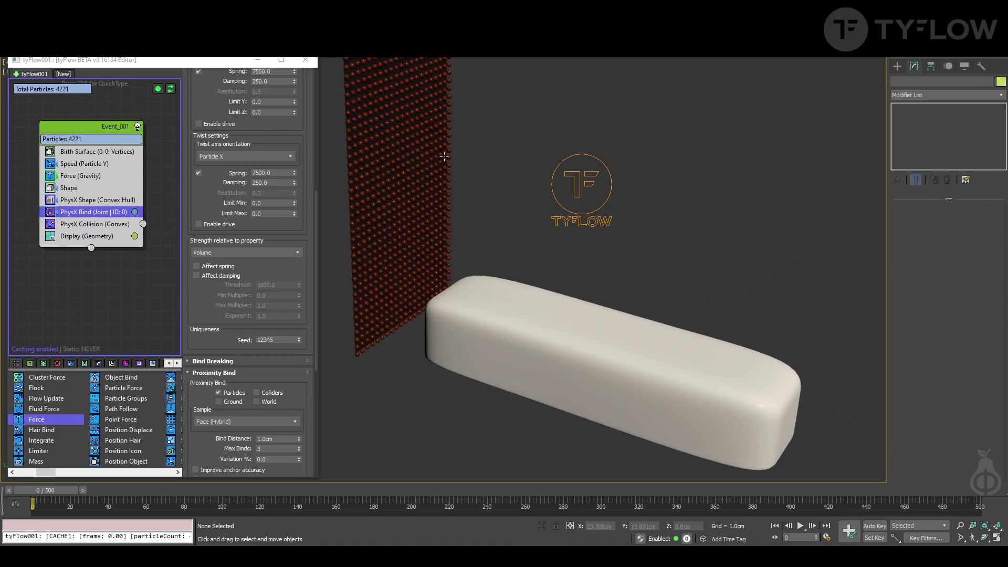
pyautogui.click(441, 170)
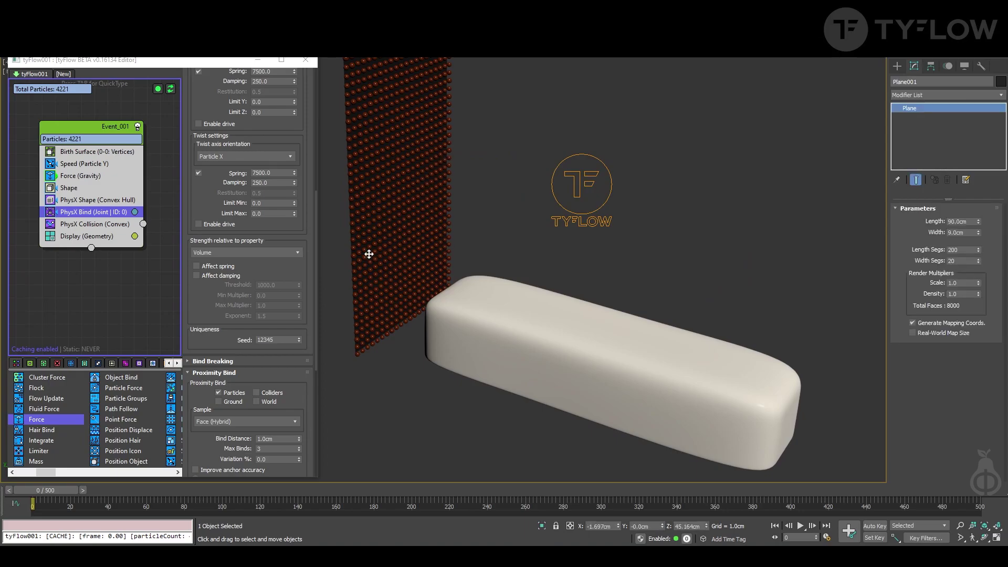
pyautogui.keyDown('alt'); pyautogui.moveTo(460, 259); pyautogui.dragTo(431, 287, button='middle'); pyautogui.keyUp('alt')
pyautogui.moveTo(52, 491)
pyautogui.mouseDown()
pyautogui.moveTo(227, 479)
pyautogui.moveTo(52, 475)
pyautogui.mouseUp()
# - Add a Spline Paths operator to Event_001, set its mode to PhysX Bindings and create a new spline path object for it
pyautogui.click(86, 129)
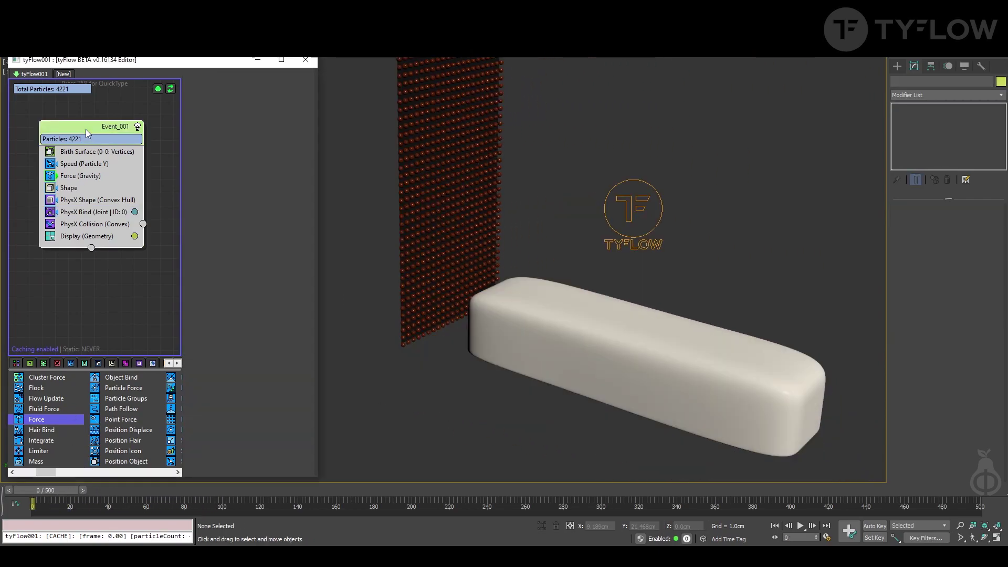
pyautogui.press('Tab')
pyautogui.write('spl')
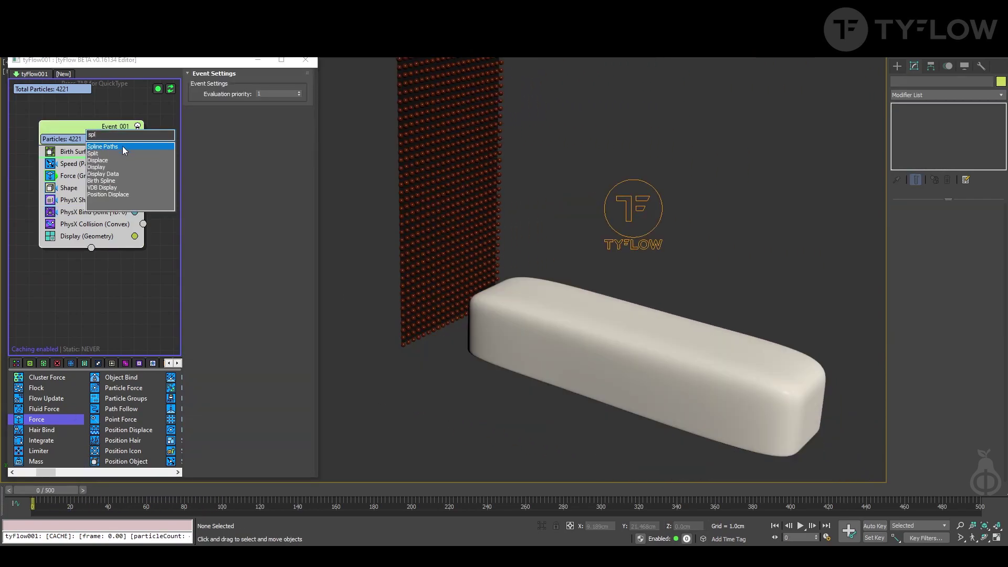
pyautogui.click(122, 148)
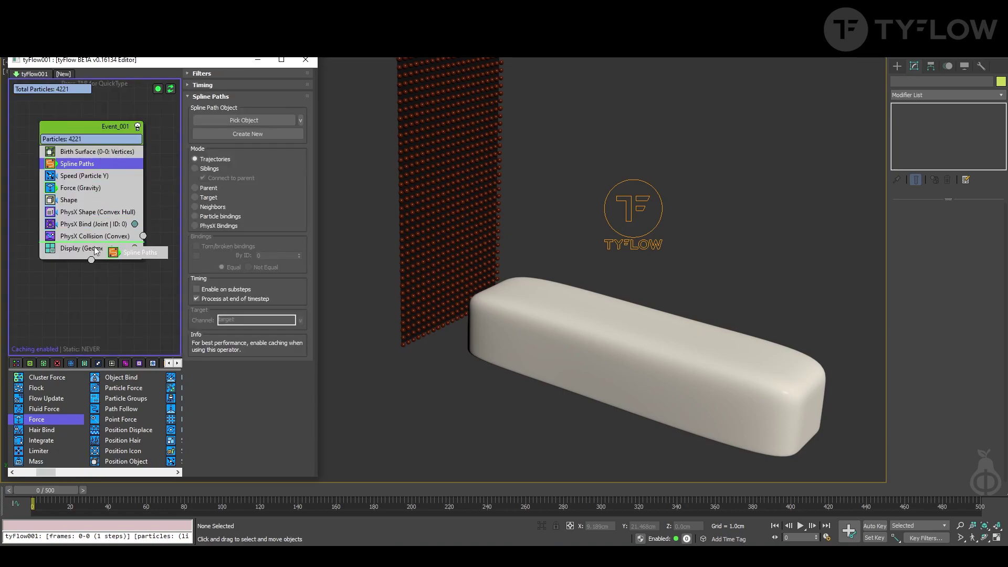
pyautogui.click(215, 226)
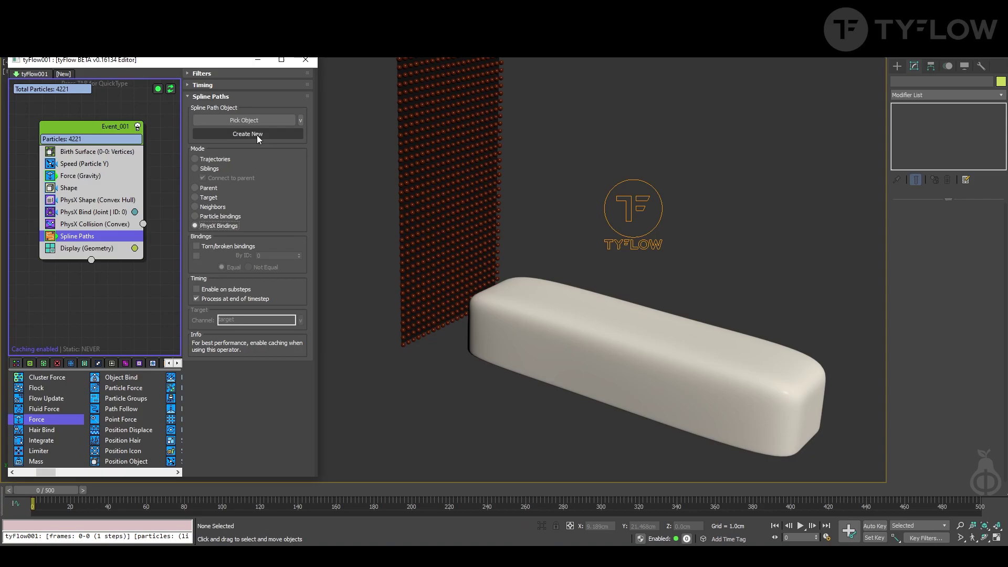
pyautogui.click(257, 134)
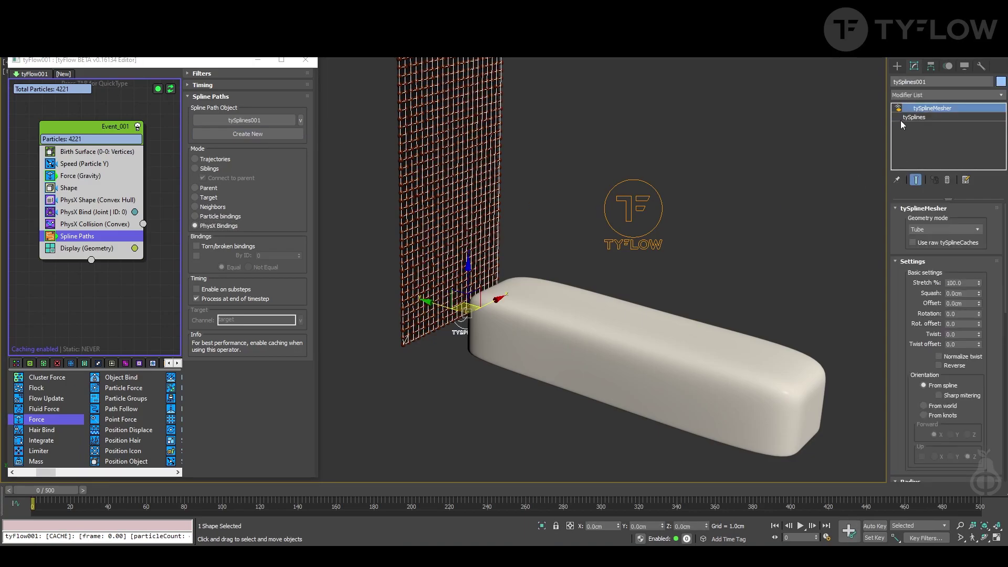
# - Turn on the spline object's tySplineMesher modifier and move through frame 30 to frame 37 to inspect the meshed bindings up close
pyautogui.click(898, 108)
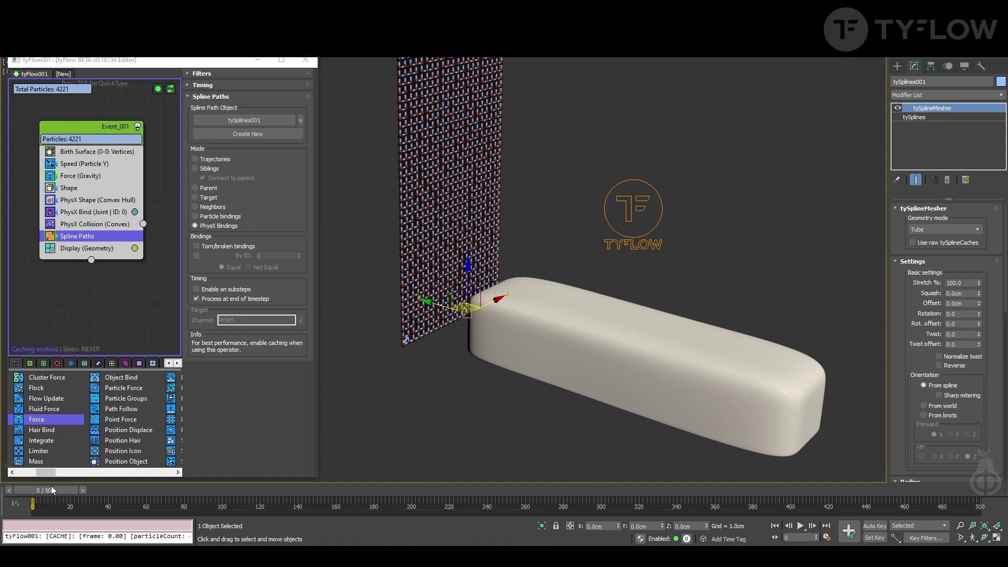
pyautogui.moveTo(55, 489); pyautogui.dragTo(111, 488)
pyautogui.keyDown('alt'); pyautogui.moveTo(452, 329); pyautogui.dragTo(552, 314, button='middle'); pyautogui.keyUp('alt')
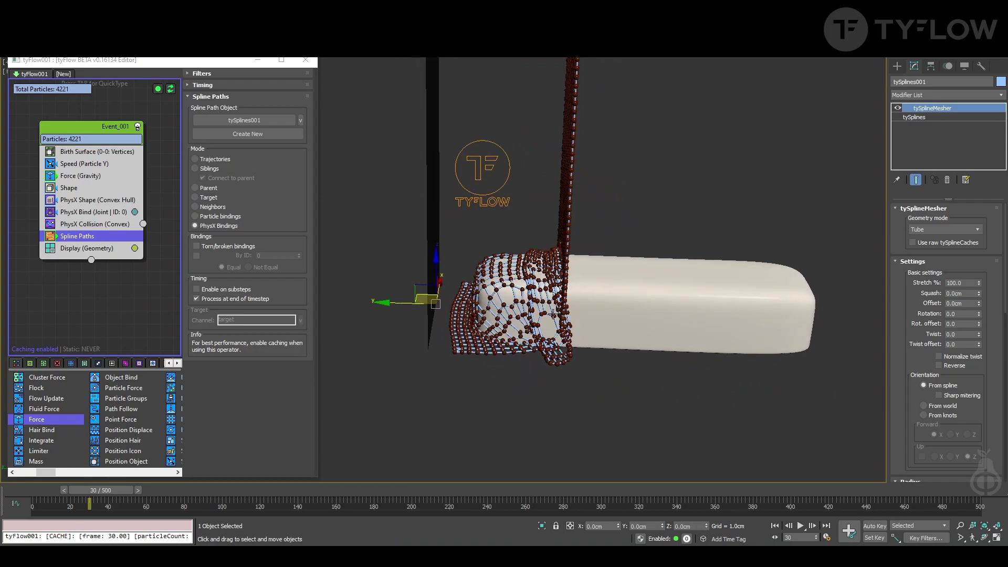
pyautogui.scroll(2, 553, 313)
pyautogui.scroll(2, 527, 313)
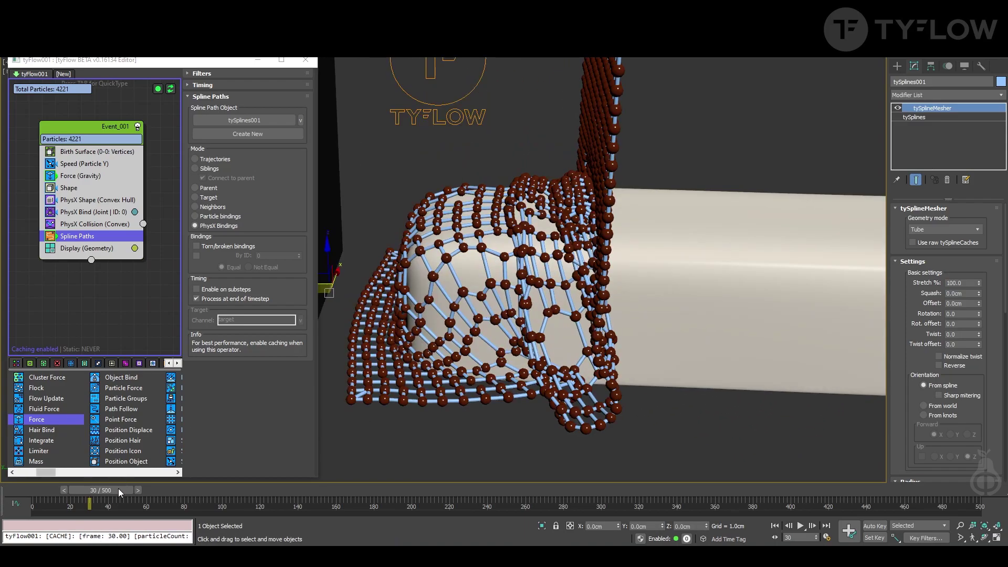
pyautogui.moveTo(118, 492); pyautogui.dragTo(126, 512)
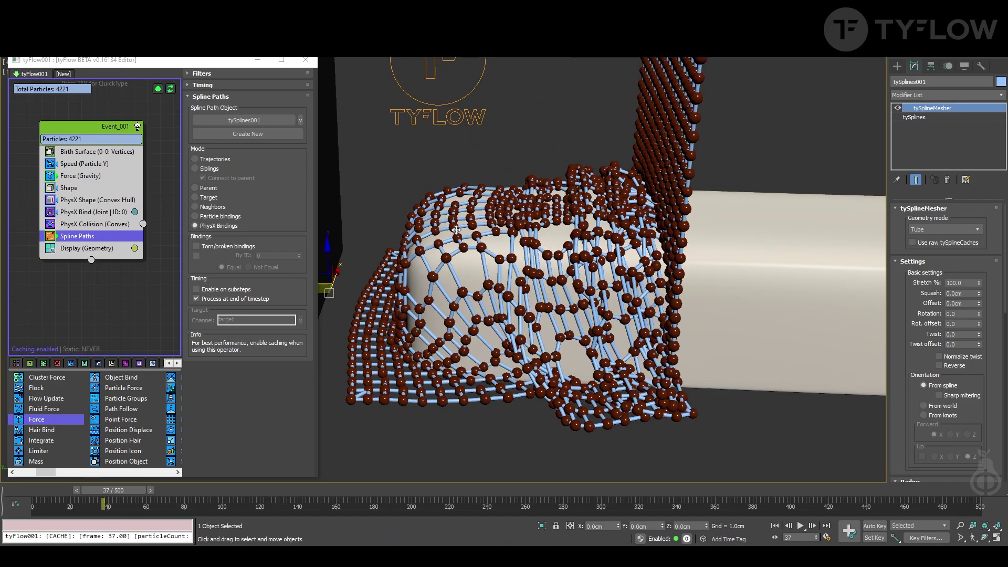
# - Add a Mesh operator directly below Spline Paths in Event_001 and move to frame 46
pyautogui.press('Tab')
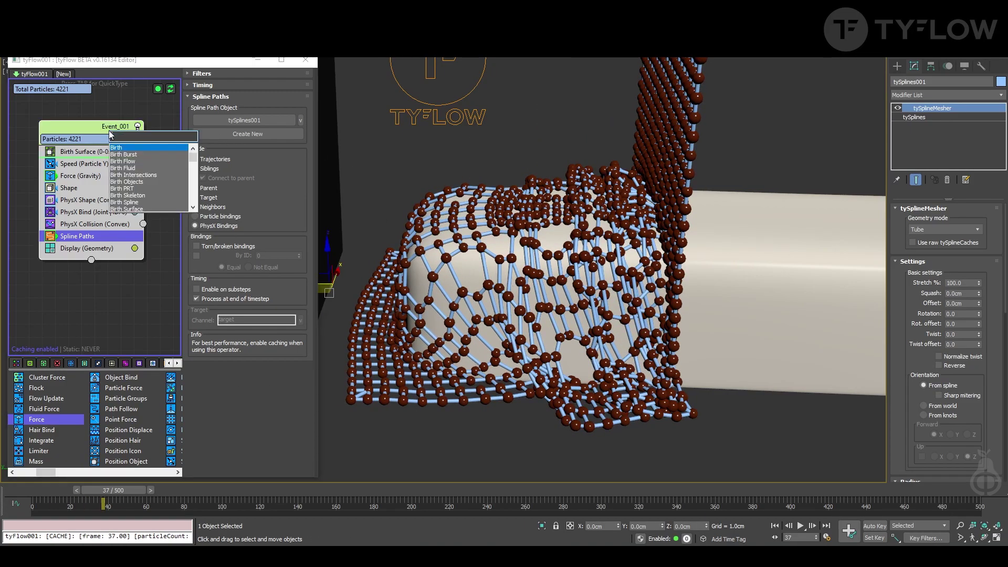
pyautogui.write('me')
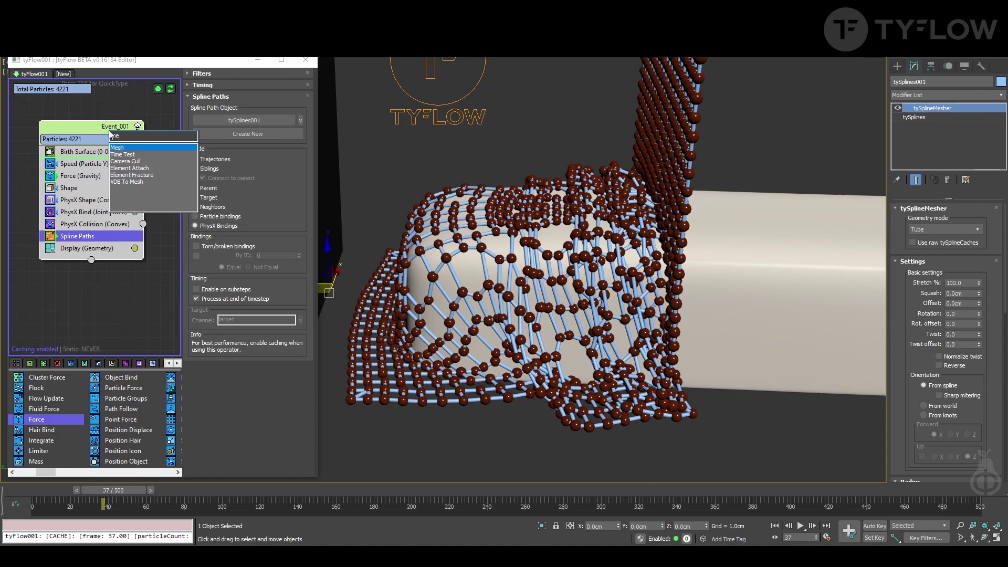
pyautogui.click(126, 149)
pyautogui.moveTo(104, 167); pyautogui.dragTo(92, 257)
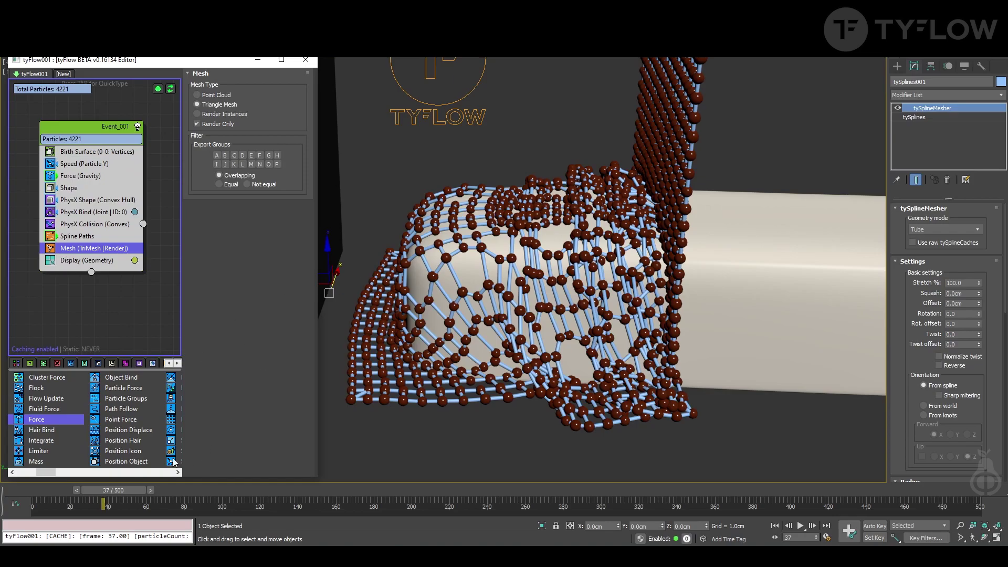
pyautogui.moveTo(91, 490); pyautogui.dragTo(133, 505)
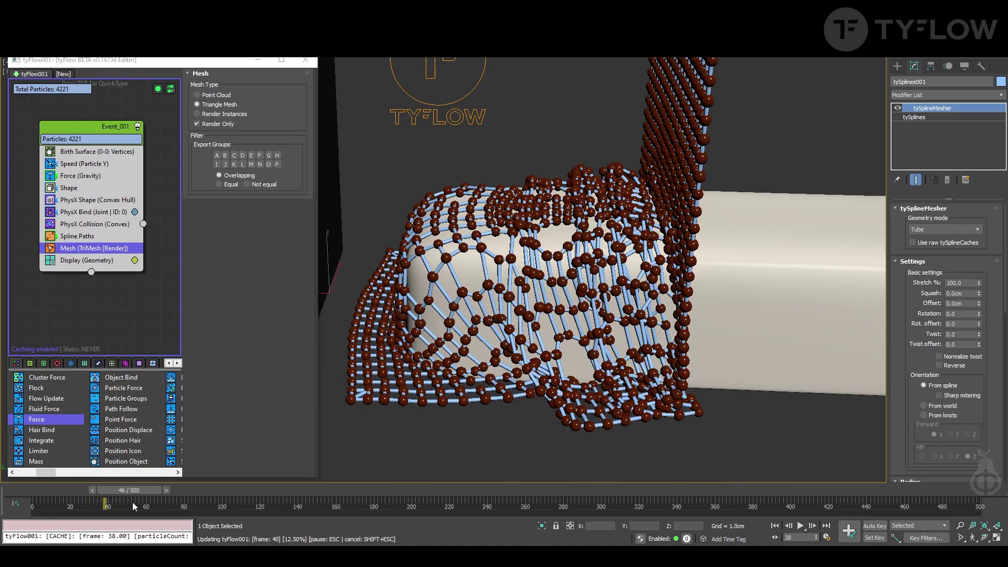
# - Unhide the tyMesher, make it see-through and move to frame 55 to view the particles and splines inside it
pyautogui.rightClick(544, 157)
pyautogui.click(562, 107)
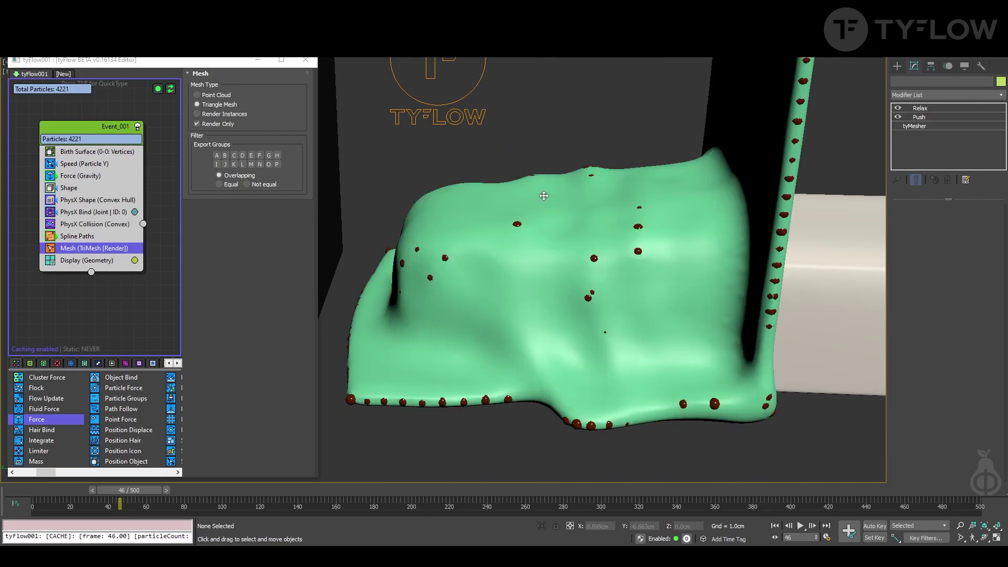
pyautogui.click(544, 196)
pyautogui.hotkey('alt', 'x')
pyautogui.scroll(-2, 572, 227)
pyautogui.keyDown('alt'); pyautogui.moveTo(590, 223); pyautogui.dragTo(533, 260, button='middle'); pyautogui.keyUp('alt')
pyautogui.moveTo(35, 496); pyautogui.dragTo(145, 504)
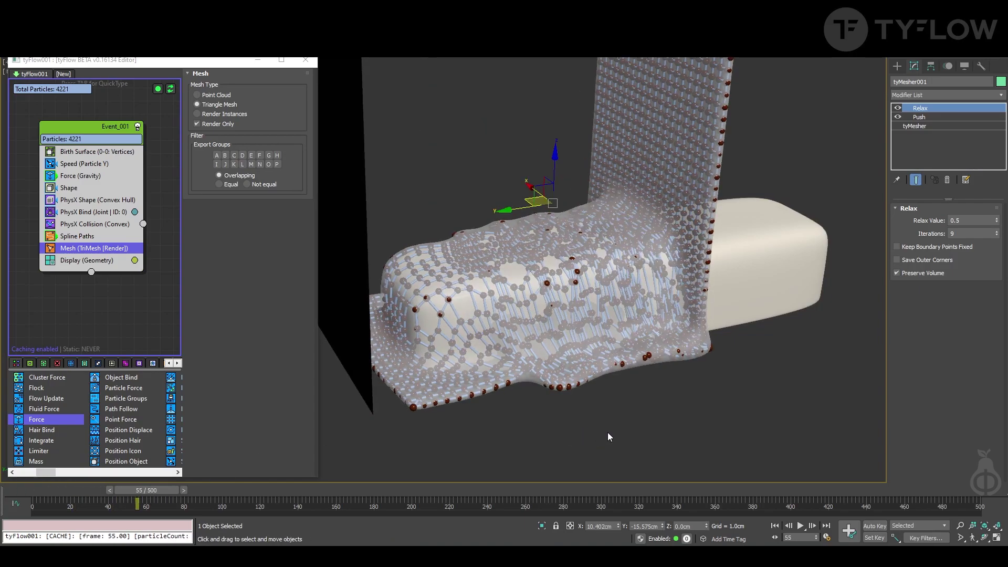
pyautogui.keyDown('alt'); pyautogui.moveTo(607, 433); pyautogui.dragTo(571, 429, button='middle'); pyautogui.keyUp('alt')
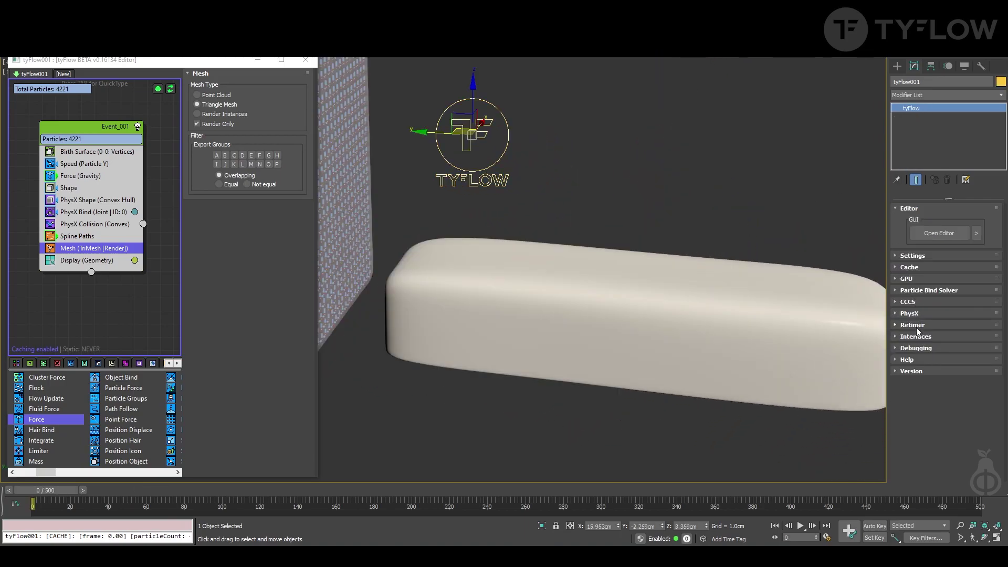
# - Enable the tyFlow object's simulation retimer by speed at 30% and move to frame 47
pyautogui.click(913, 325)
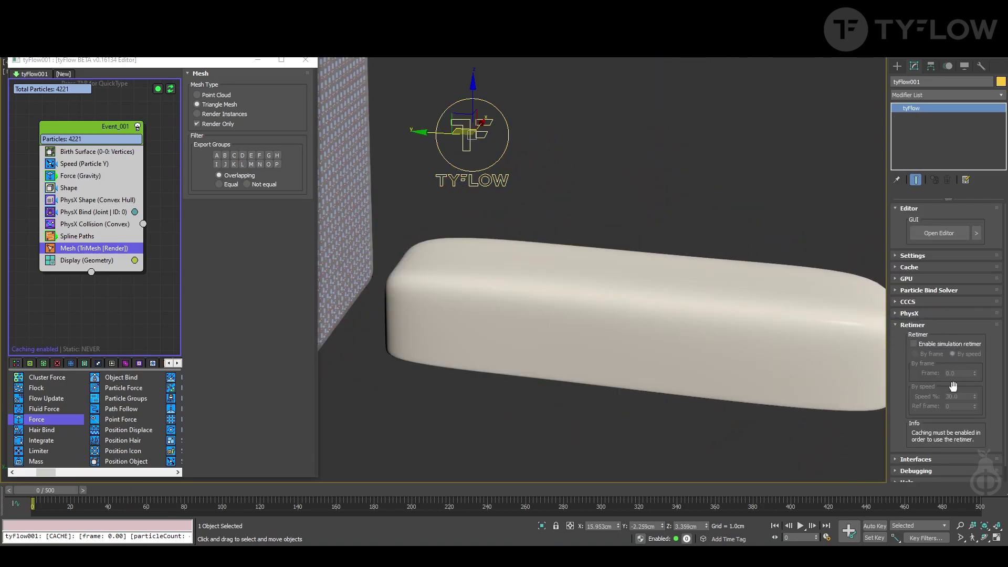
pyautogui.click(929, 345)
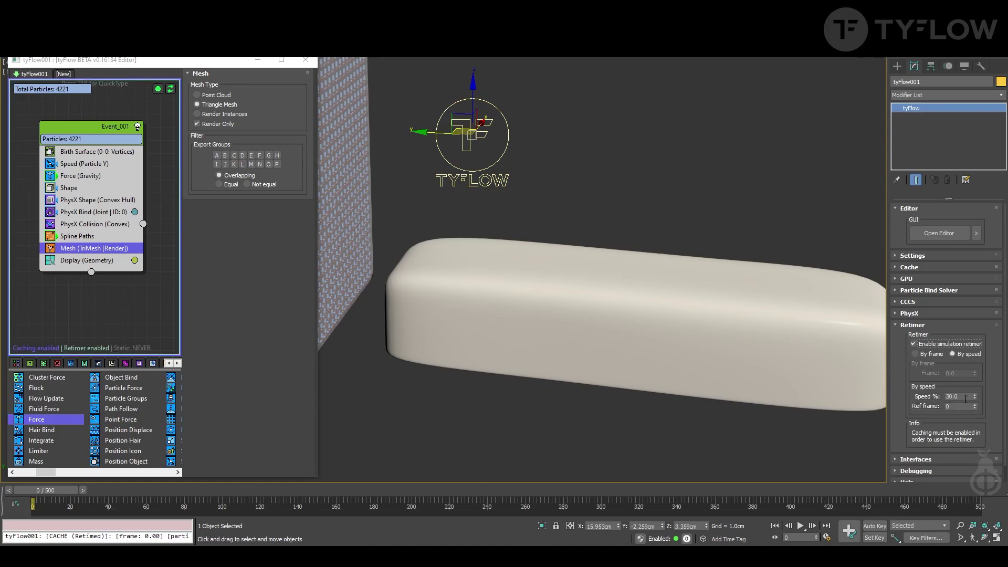
pyautogui.doubleClick(961, 396)
pyautogui.moveTo(46, 493); pyautogui.dragTo(133, 499)
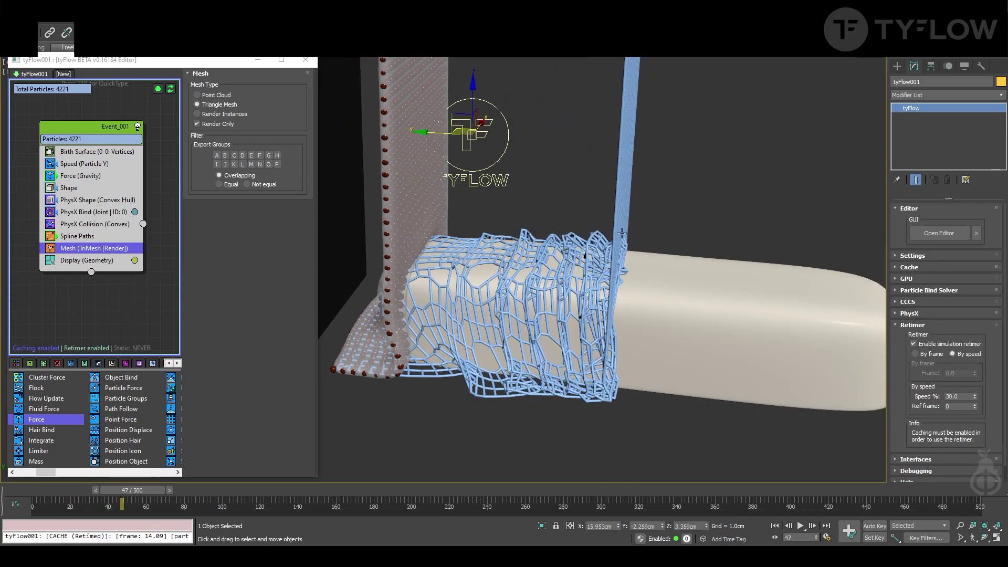
# - Compare the spline mesh with the retimed tyMesher, moving on to frame 54
pyautogui.click(622, 233)
pyautogui.keyDown('alt'); pyautogui.moveTo(621, 233); pyautogui.dragTo(568, 254, button='middle'); pyautogui.keyUp('alt')
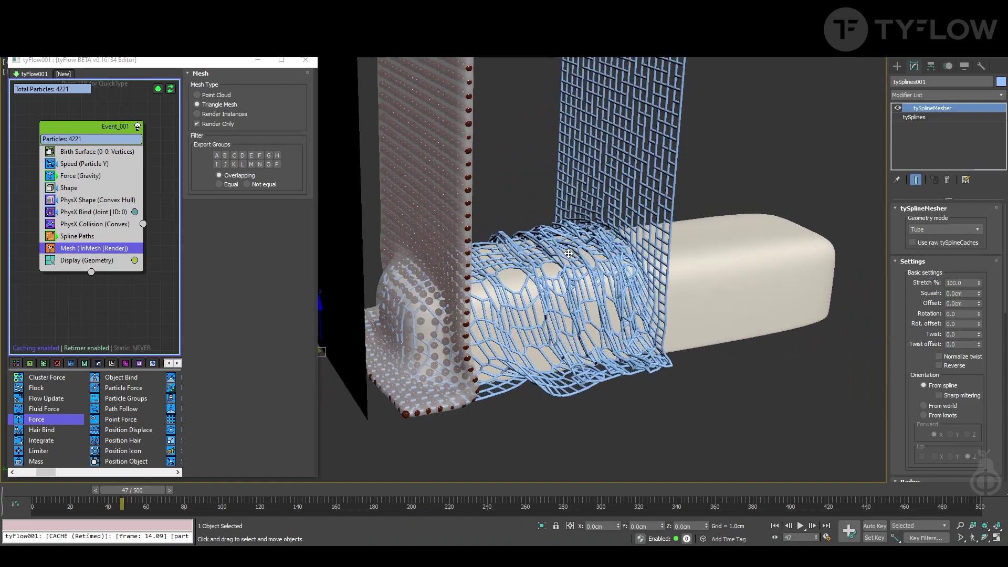
pyautogui.click(444, 182)
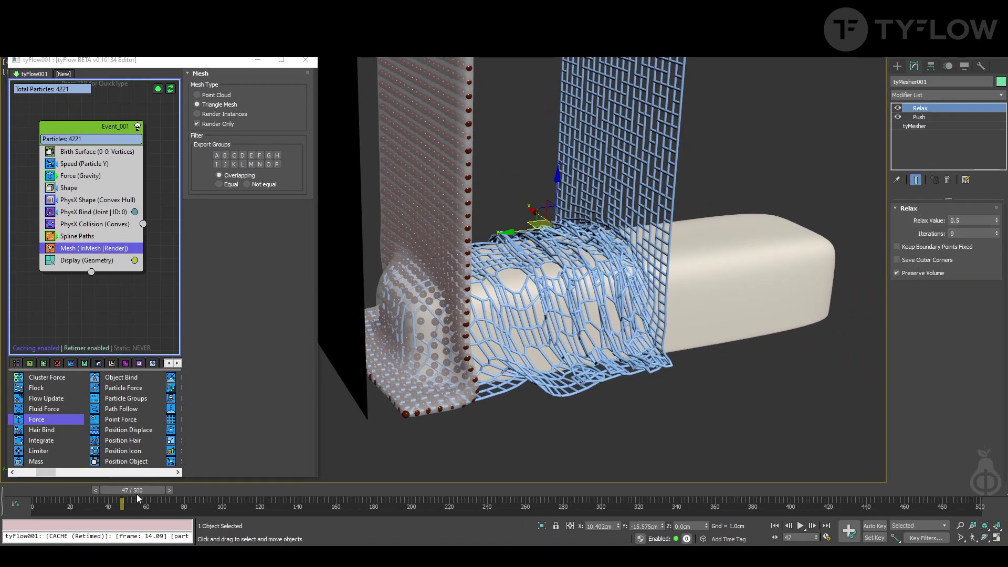
pyautogui.moveTo(139, 498); pyautogui.dragTo(147, 498)
pyautogui.click(731, 407)
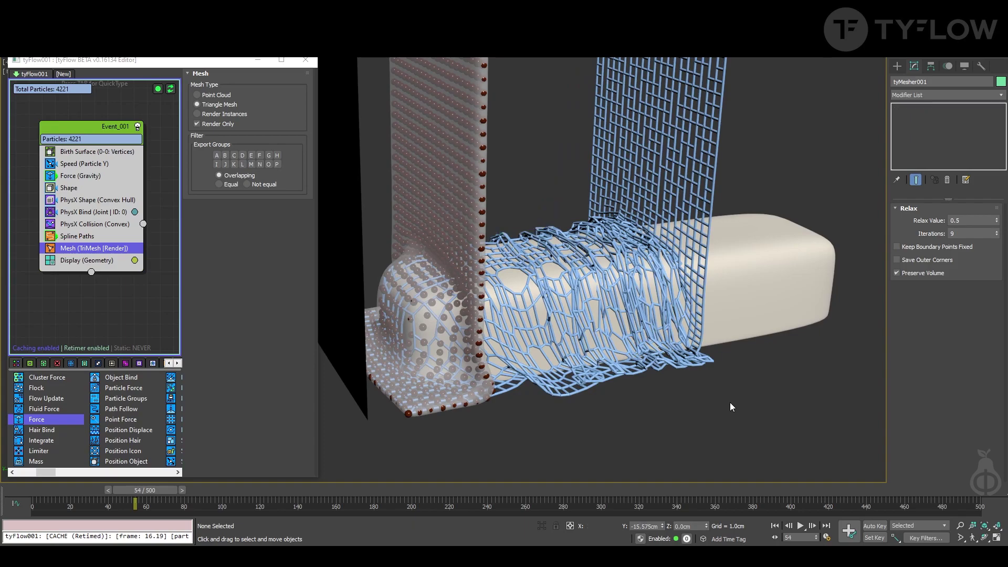
# - Enable the spline retimer on the base tySplines object and set its retime frame to 30
pyautogui.click(665, 136)
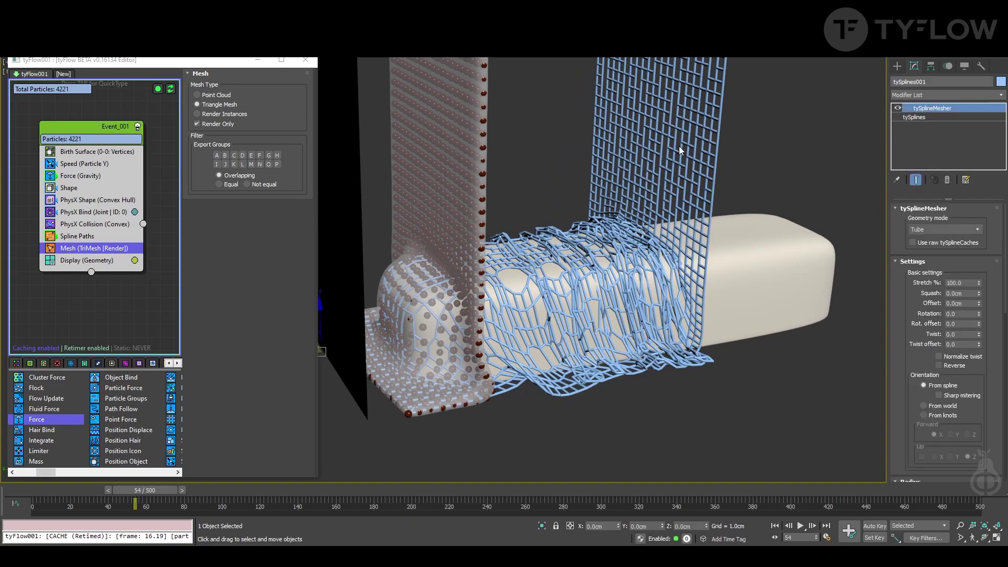
pyautogui.click(930, 118)
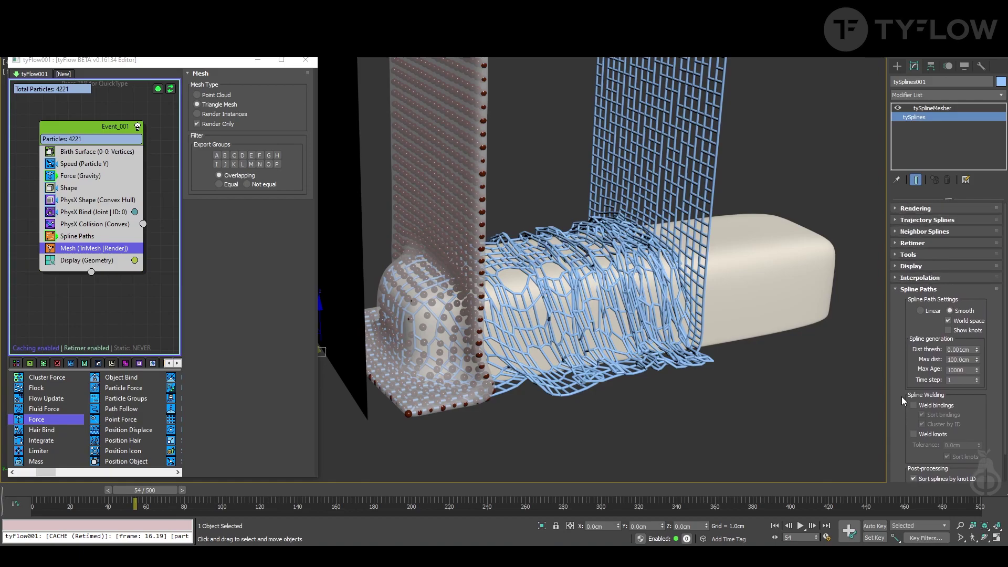
pyautogui.click(911, 243)
pyautogui.click(938, 264)
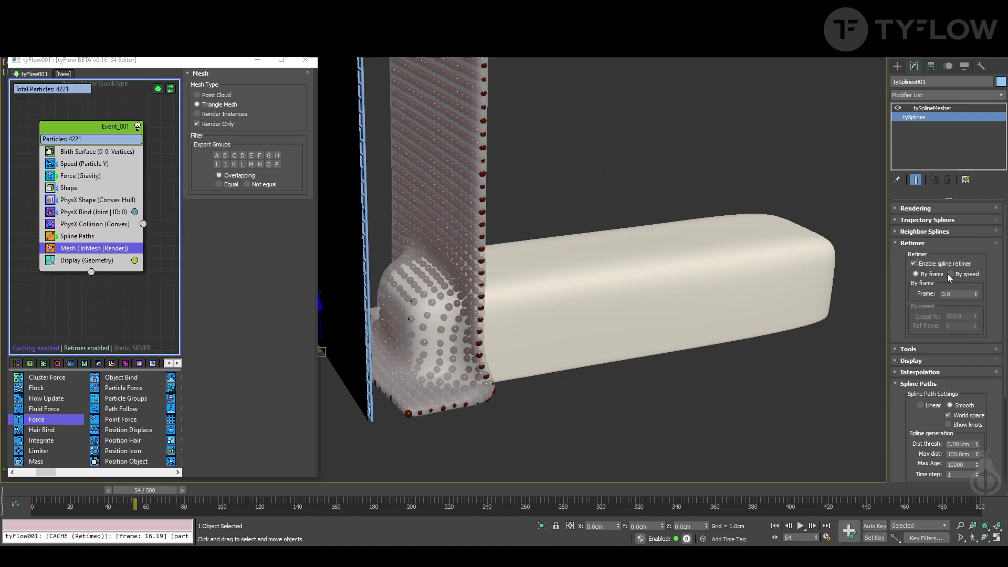
pyautogui.moveTo(955, 295); pyautogui.dragTo(903, 279)
# - Switch the spline retimer to by speed and set the speed to 30%
pyautogui.click(967, 274)
pyautogui.doubleClick(954, 316)
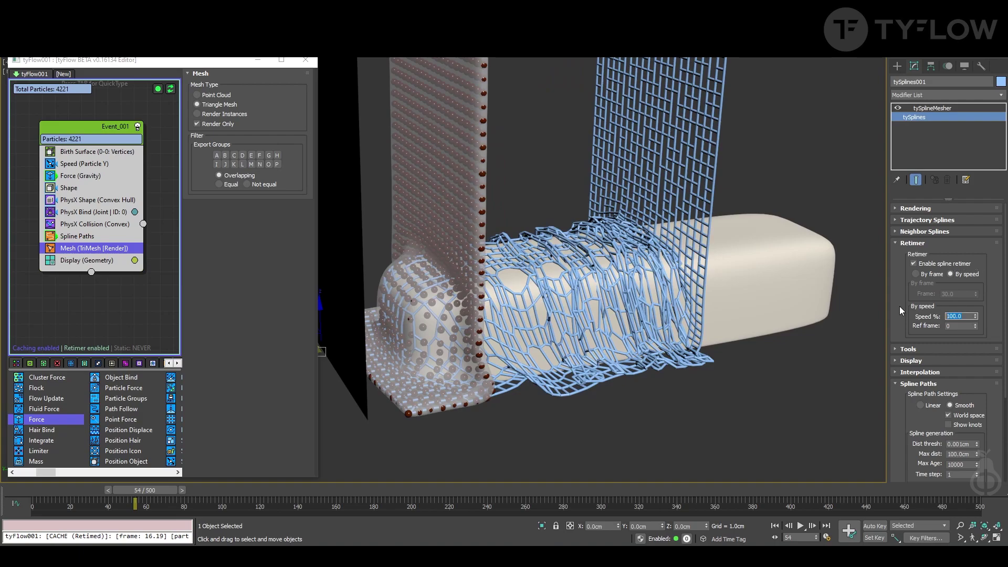
pyautogui.write('30')
pyautogui.press('Return')
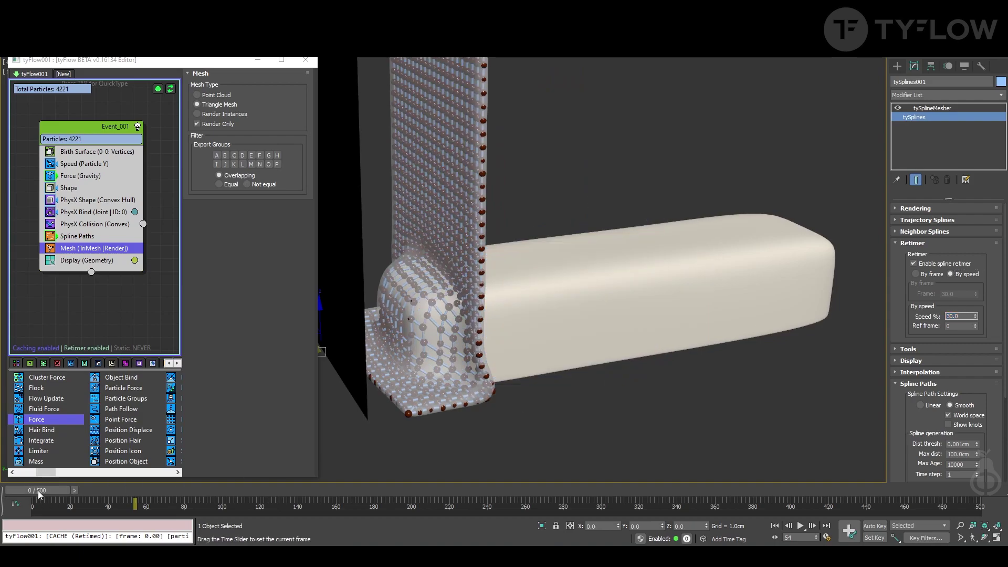